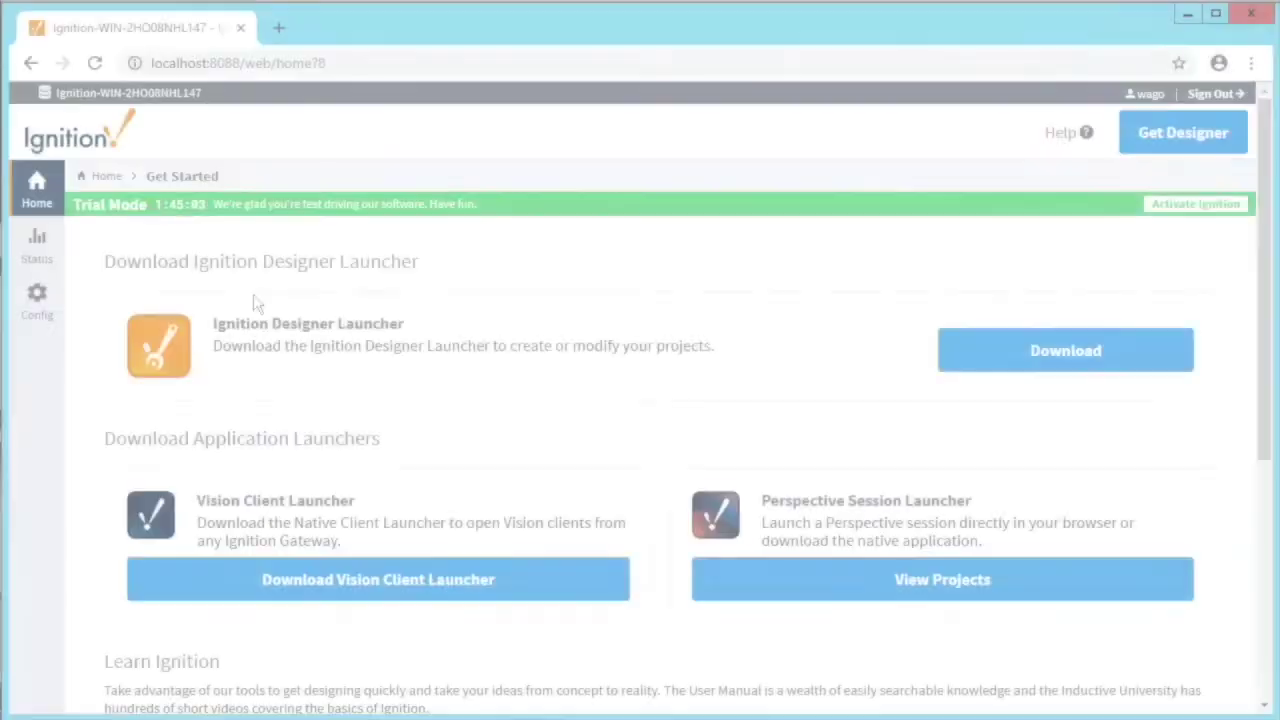
# Step: Open the Config section from the Ignition Gateway sidebar
pyautogui.click(40, 298)
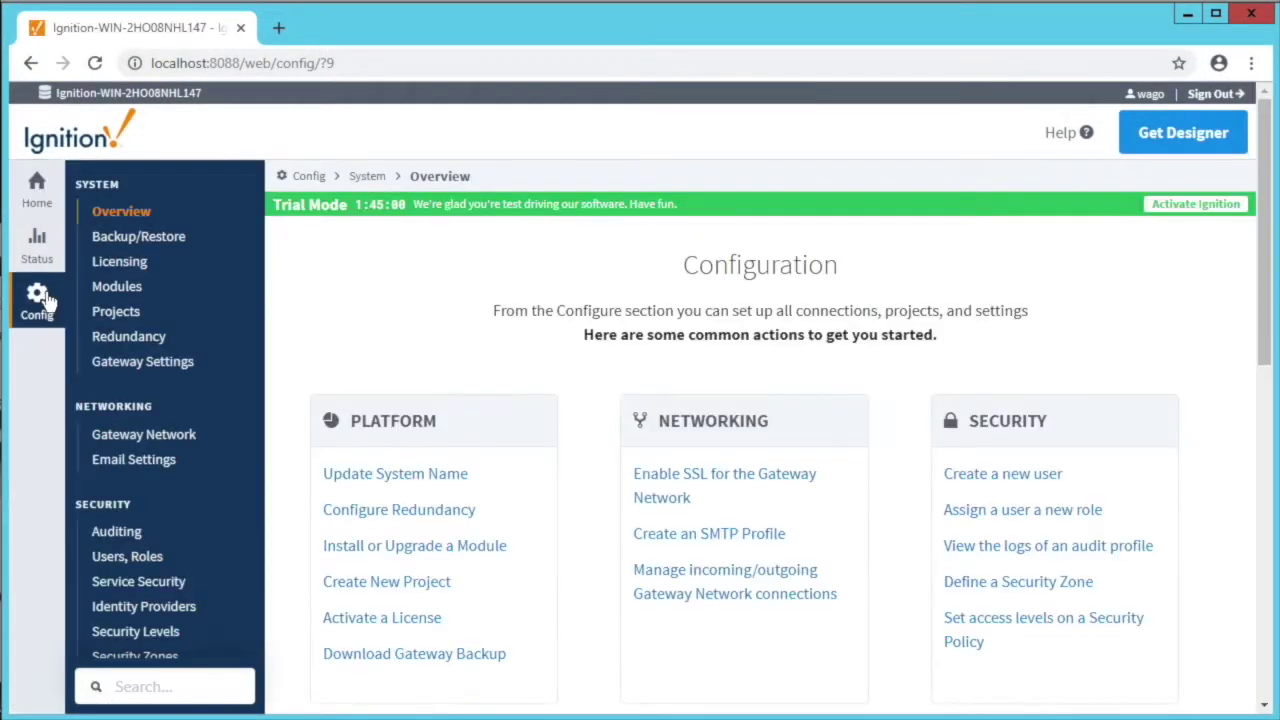
# Step: Install the MQTT-Engine-signed.modl module, accepting its license and certificate
pyautogui.click(390, 547)
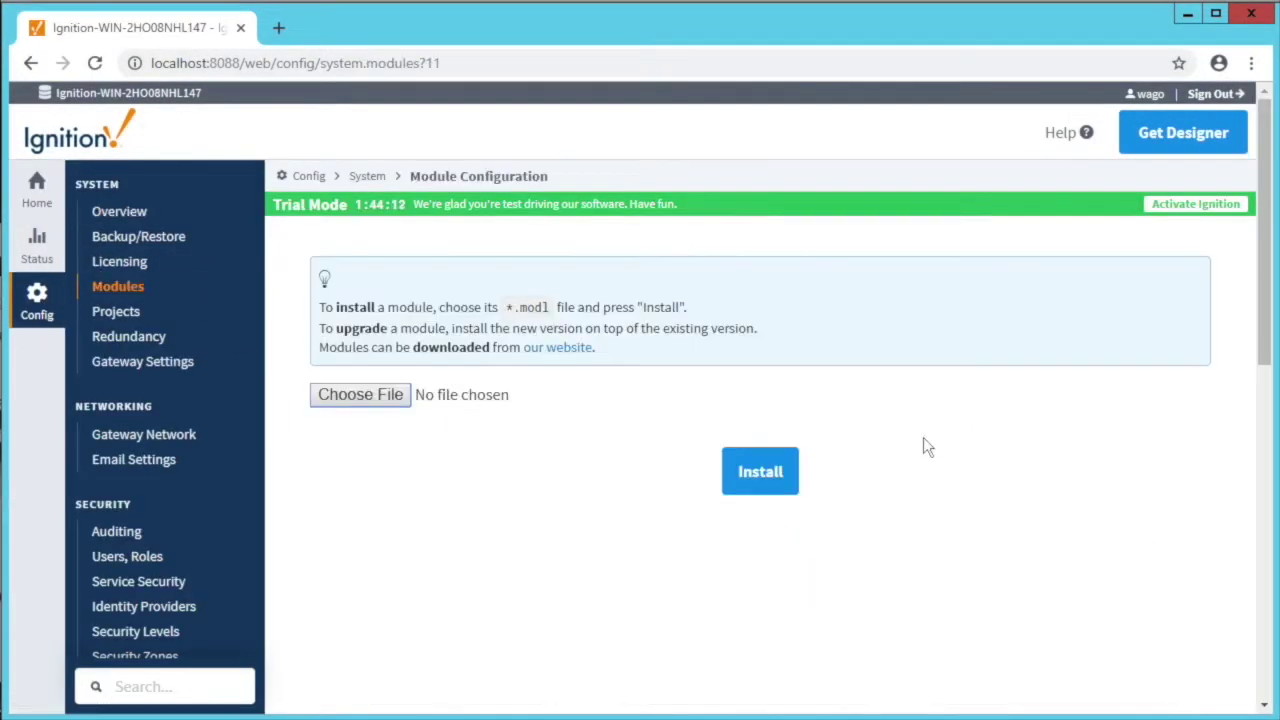
pyautogui.click(389, 395)
pyautogui.click(300, 163)
pyautogui.click(489, 450)
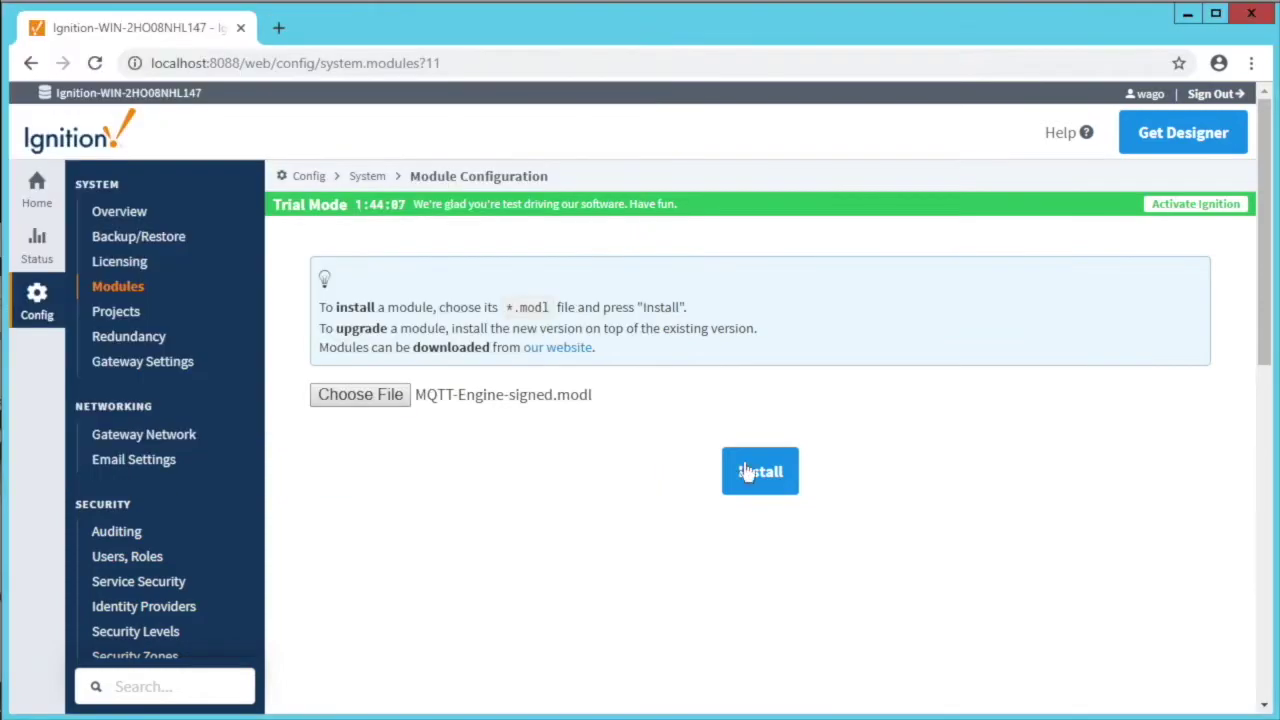
pyautogui.click(746, 472)
pyautogui.click(334, 503)
pyautogui.click(386, 550)
pyautogui.click(334, 516)
pyautogui.click(400, 560)
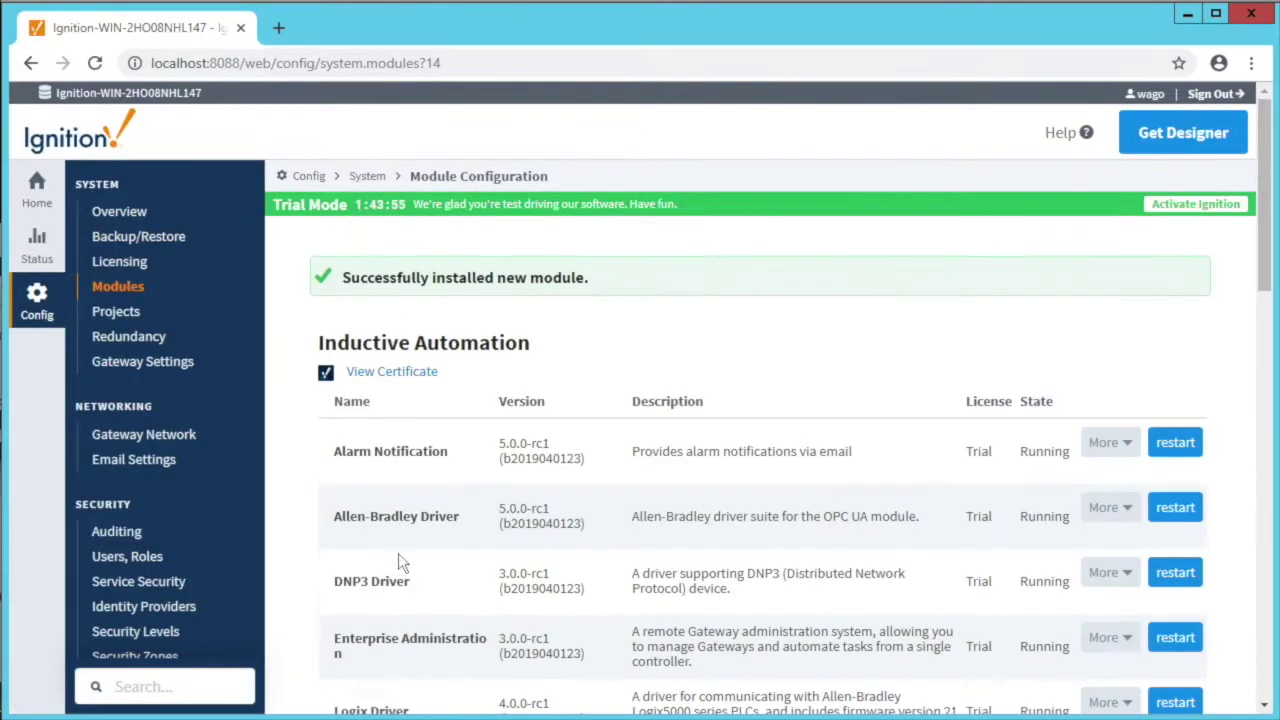
pyautogui.scroll(-10, 398, 553)
# Step: Install the MQTT-Distributor-signed.modl module and accept its license
pyautogui.click(374, 572)
pyautogui.click(378, 396)
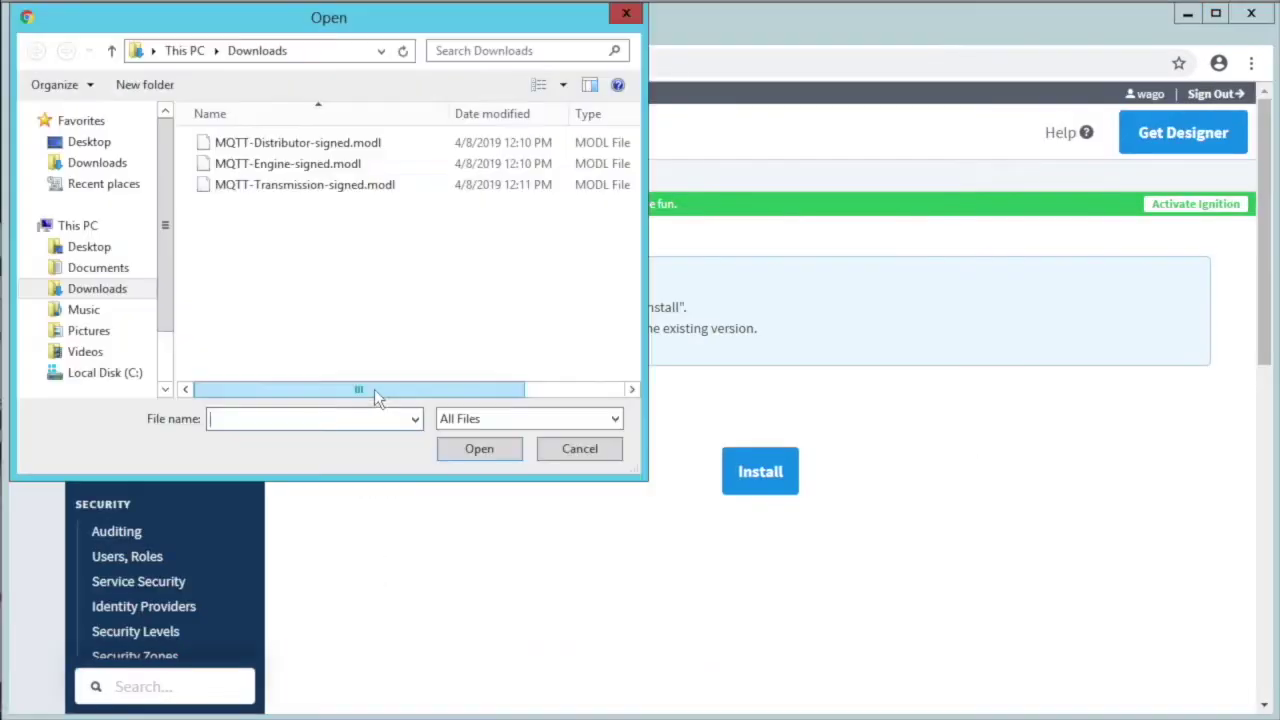
pyautogui.click(308, 143)
pyautogui.click(471, 446)
pyautogui.click(737, 474)
pyautogui.click(331, 510)
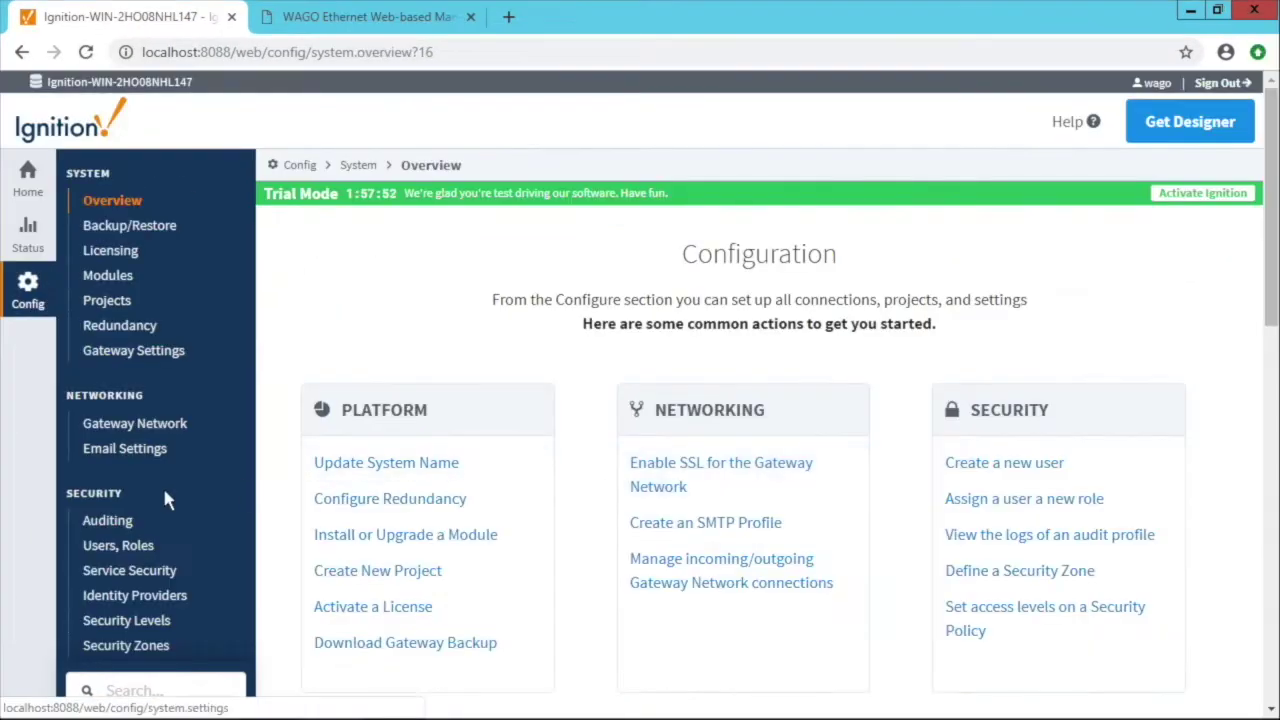
pyautogui.scroll(-6, 162, 484)
# Step: Enable the MQTT server in the MQTT Distributor settings and save
pyautogui.scroll(-1, 155, 503)
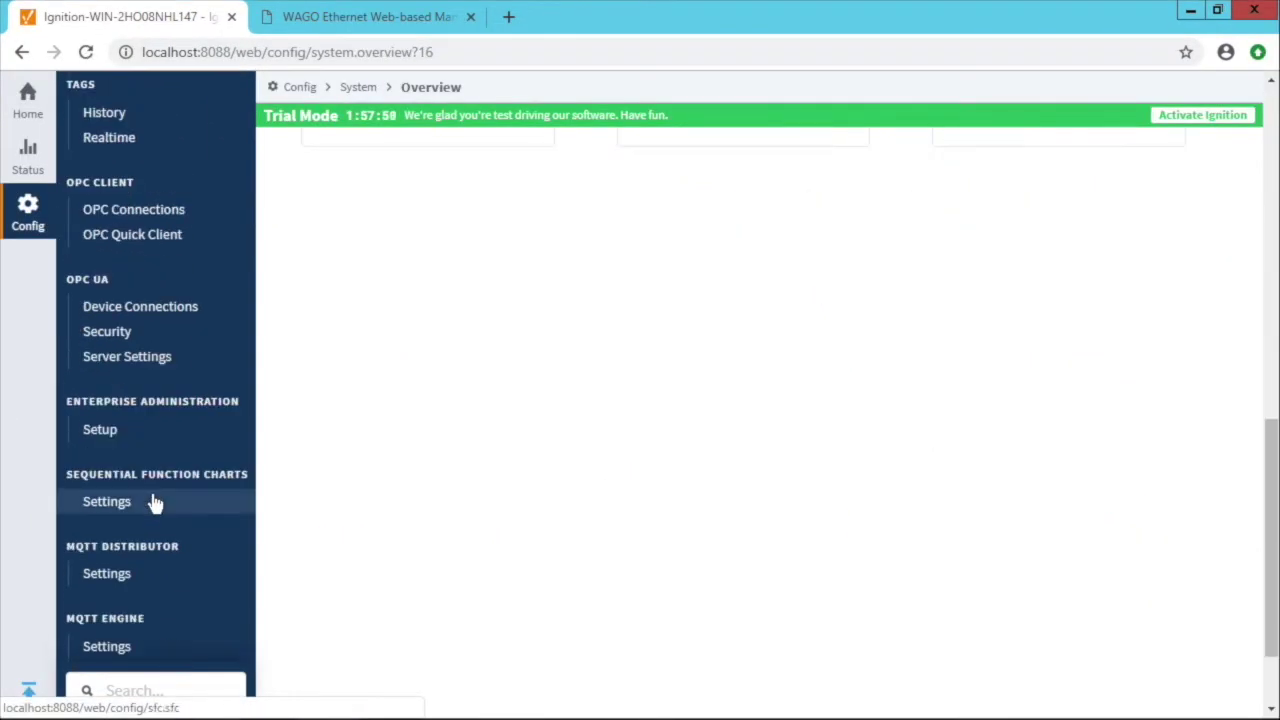
pyautogui.click(112, 576)
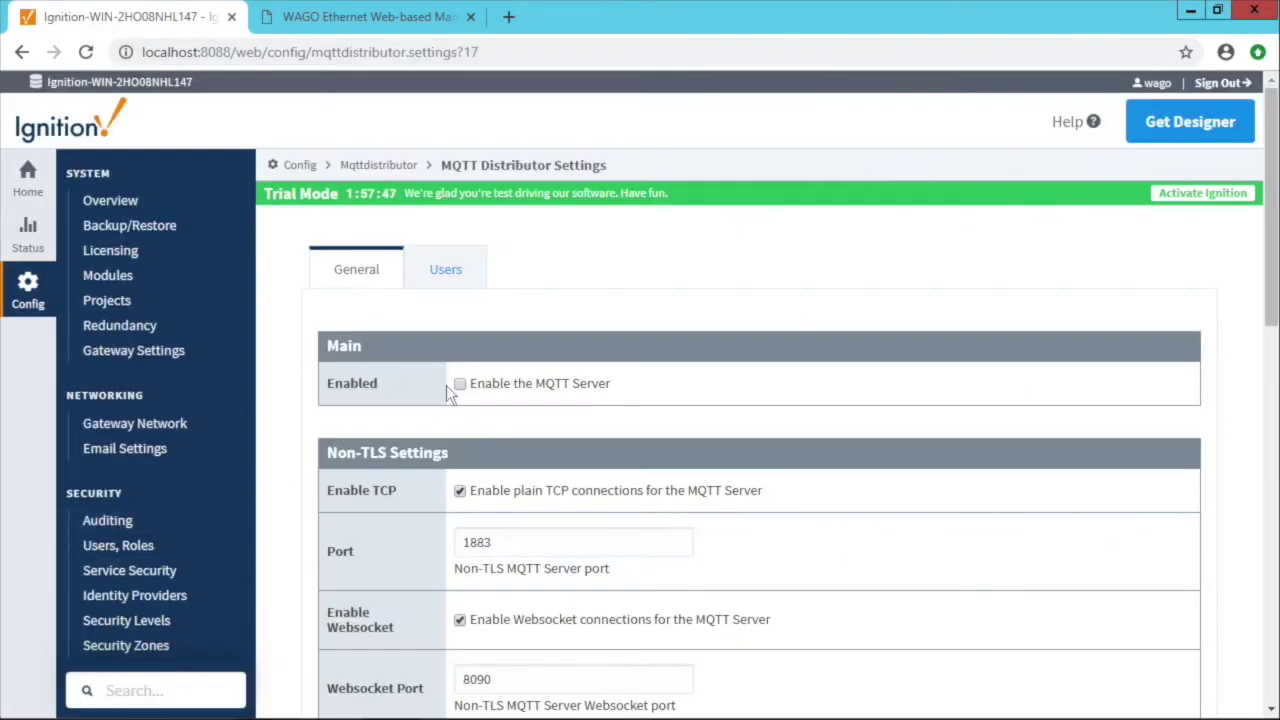
pyautogui.click(459, 383)
pyautogui.scroll(-10, 716, 440)
pyautogui.click(746, 589)
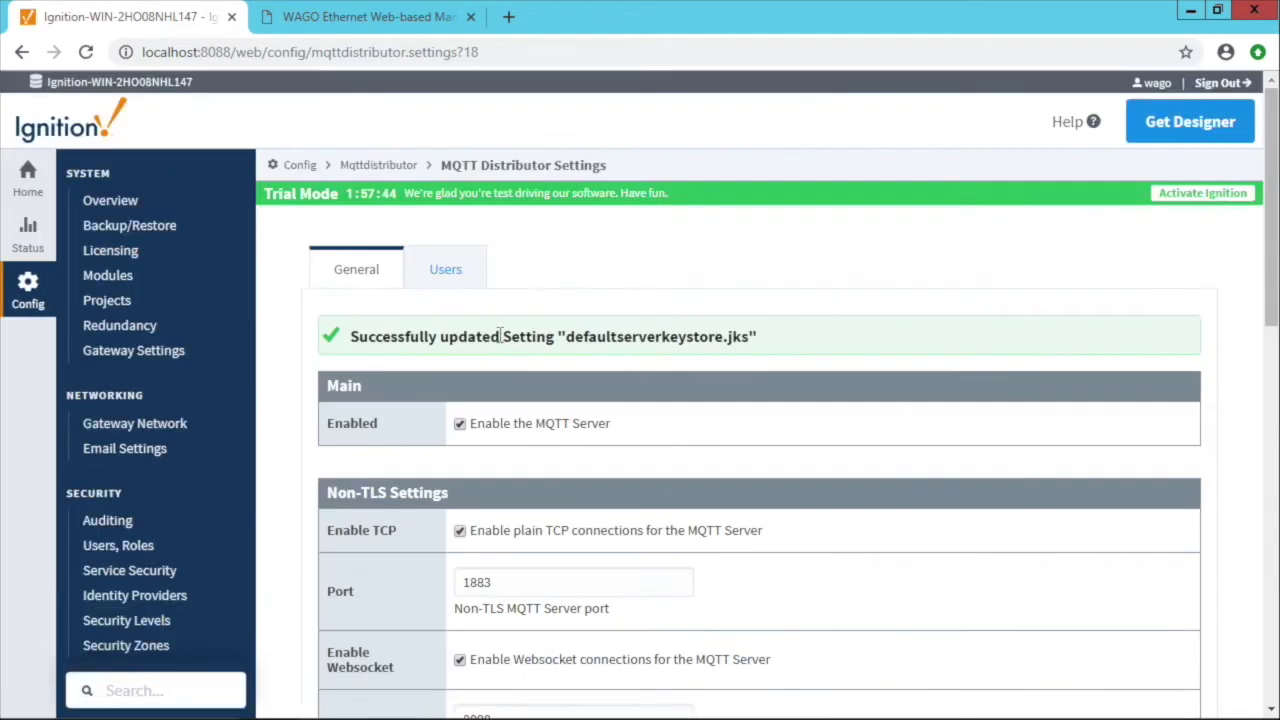
pyautogui.click(452, 285)
pyautogui.click(459, 427)
pyautogui.tripleClick(460, 321)
pyautogui.click(527, 400)
pyautogui.click(509, 478)
pyautogui.click(600, 551)
pyautogui.write('RW')
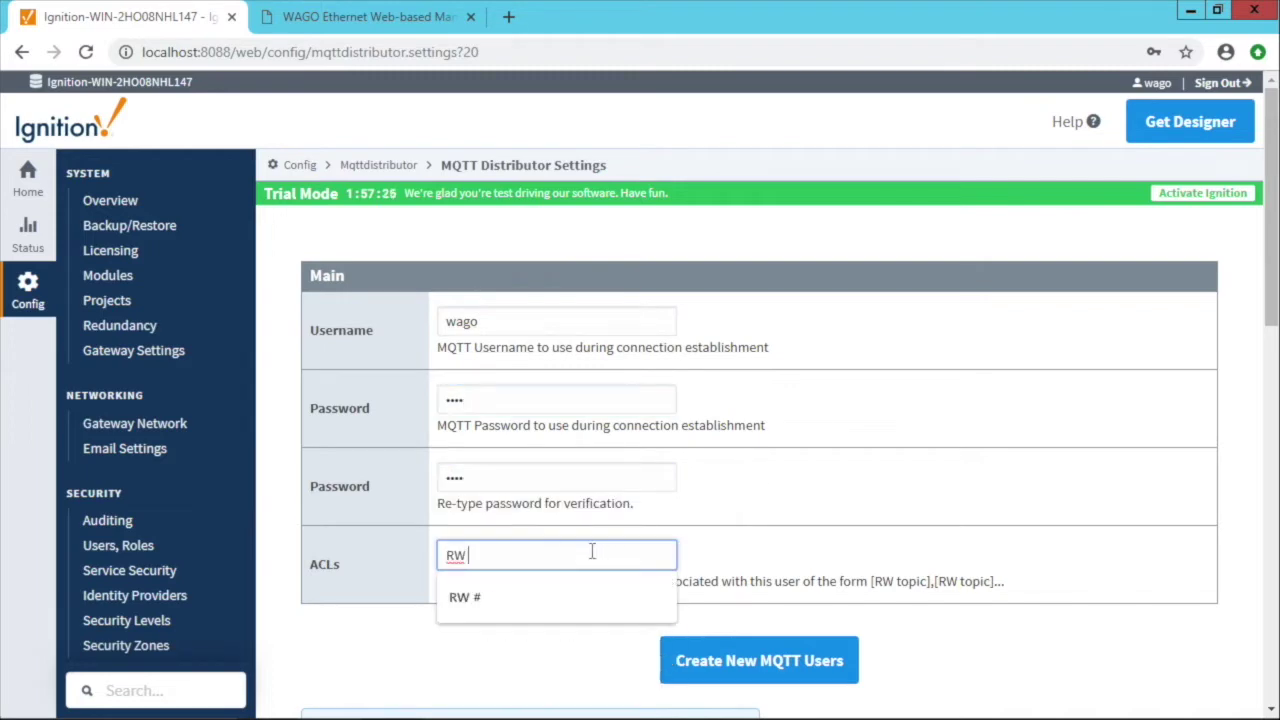
pyautogui.write('#')
pyautogui.click(757, 661)
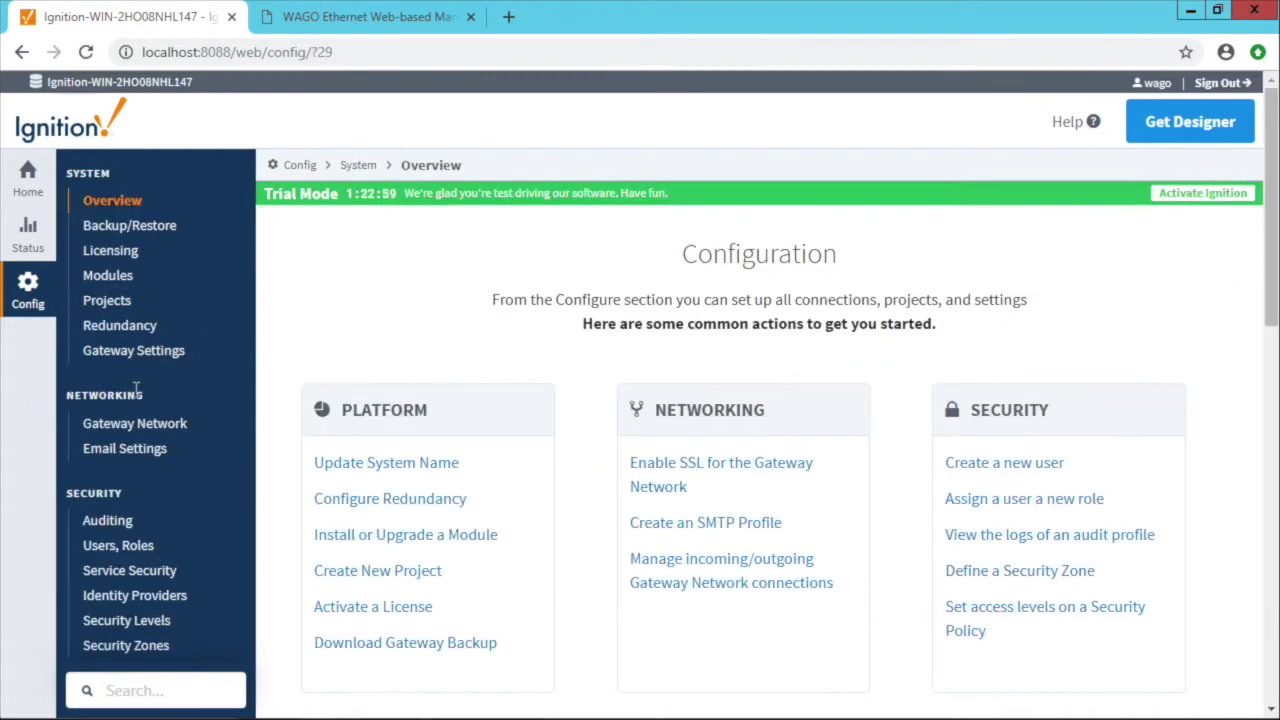
# Step: Bring up the MQTT Engine settings page
pyautogui.scroll(-5, 150, 430)
pyautogui.scroll(-4, 163, 500)
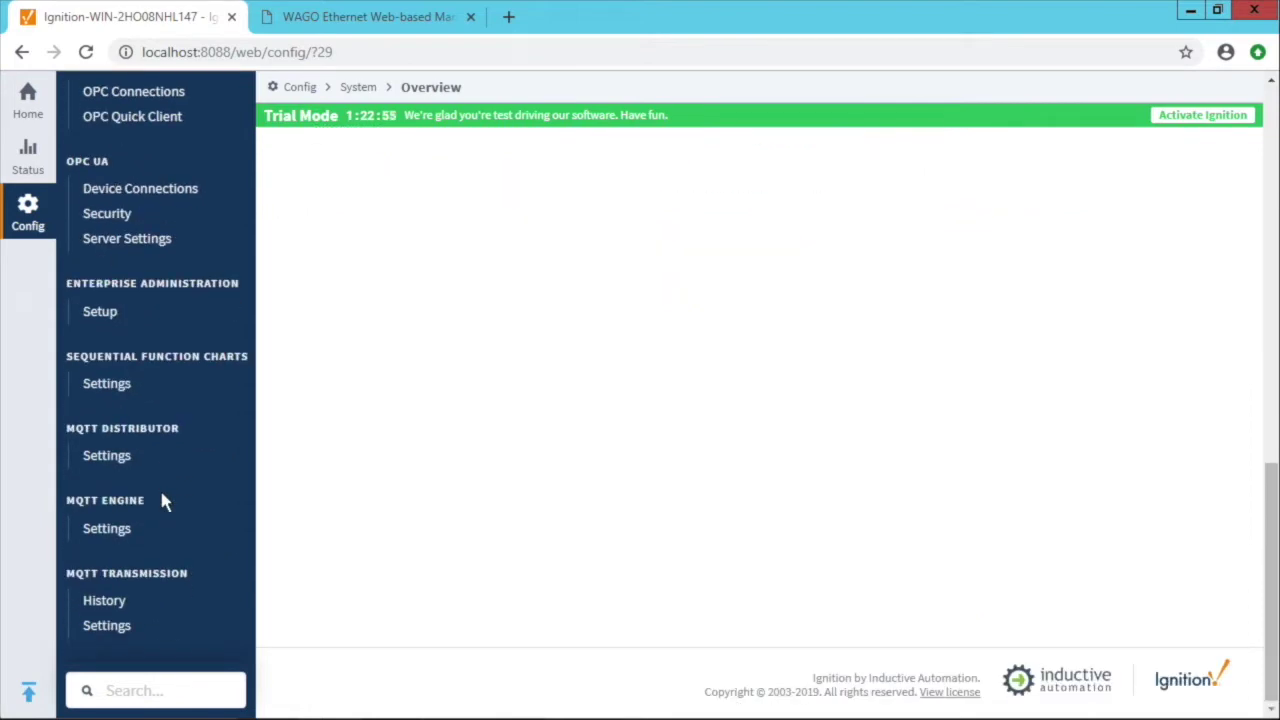
pyautogui.click(100, 528)
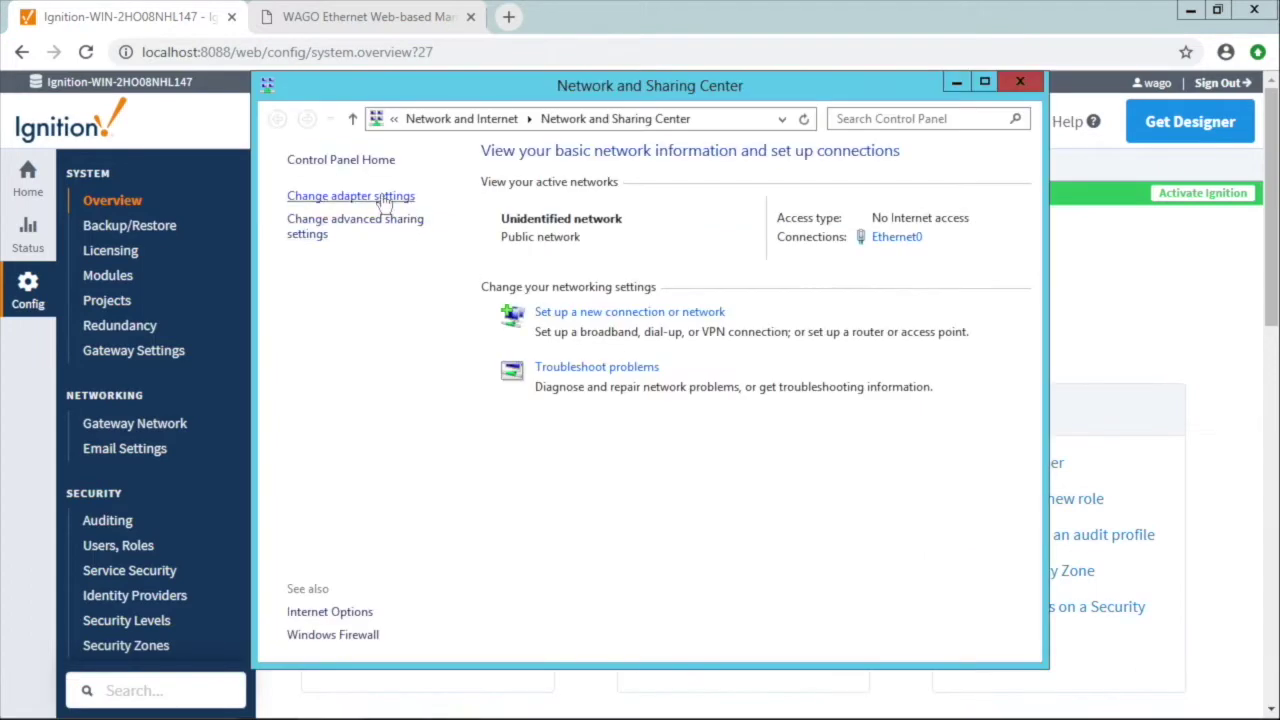
# Step: Verify the PC's static IPv4 address, then close the network windows unchanged
pyautogui.click(385, 200)
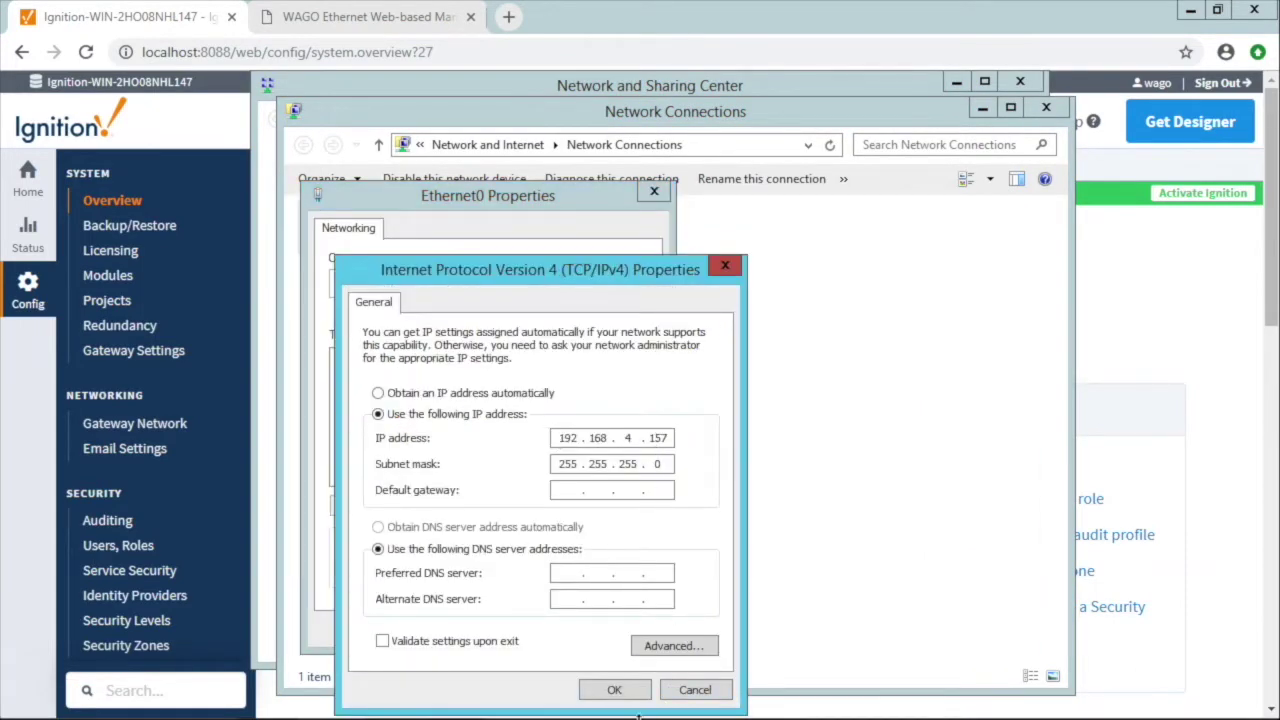
pyautogui.click(698, 689)
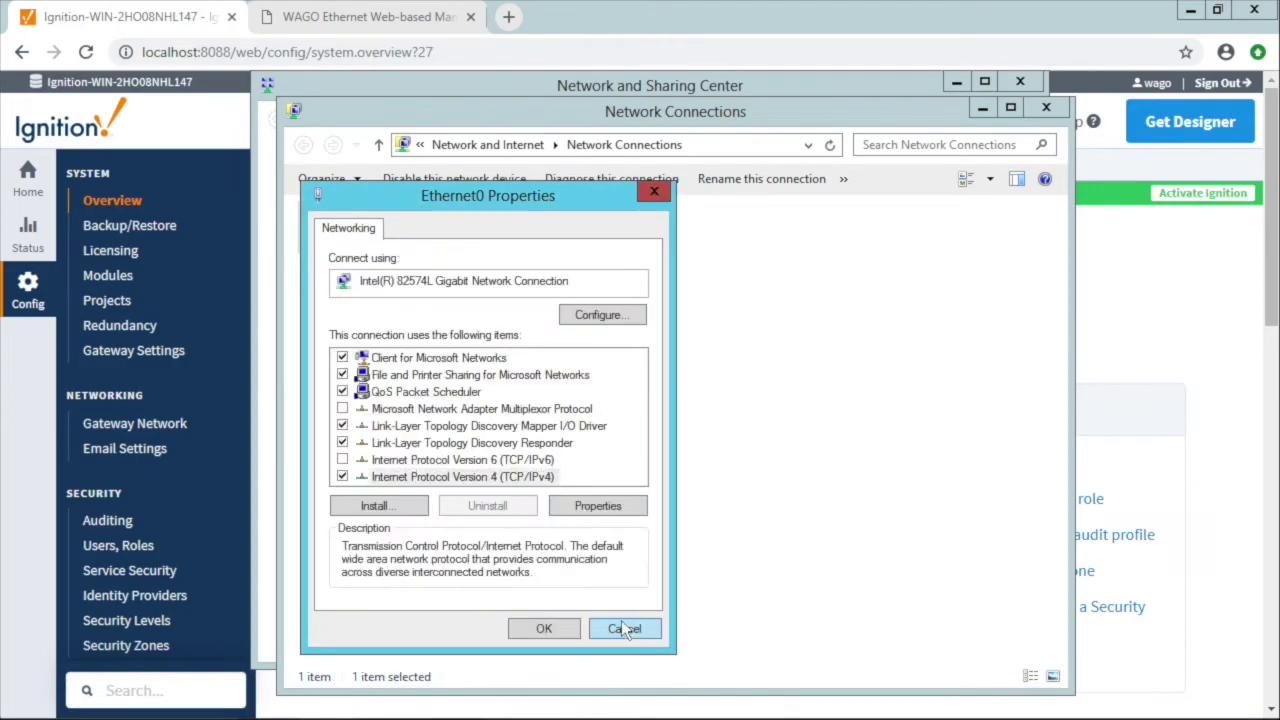
pyautogui.click(629, 546)
pyautogui.click(1046, 107)
pyautogui.click(1020, 81)
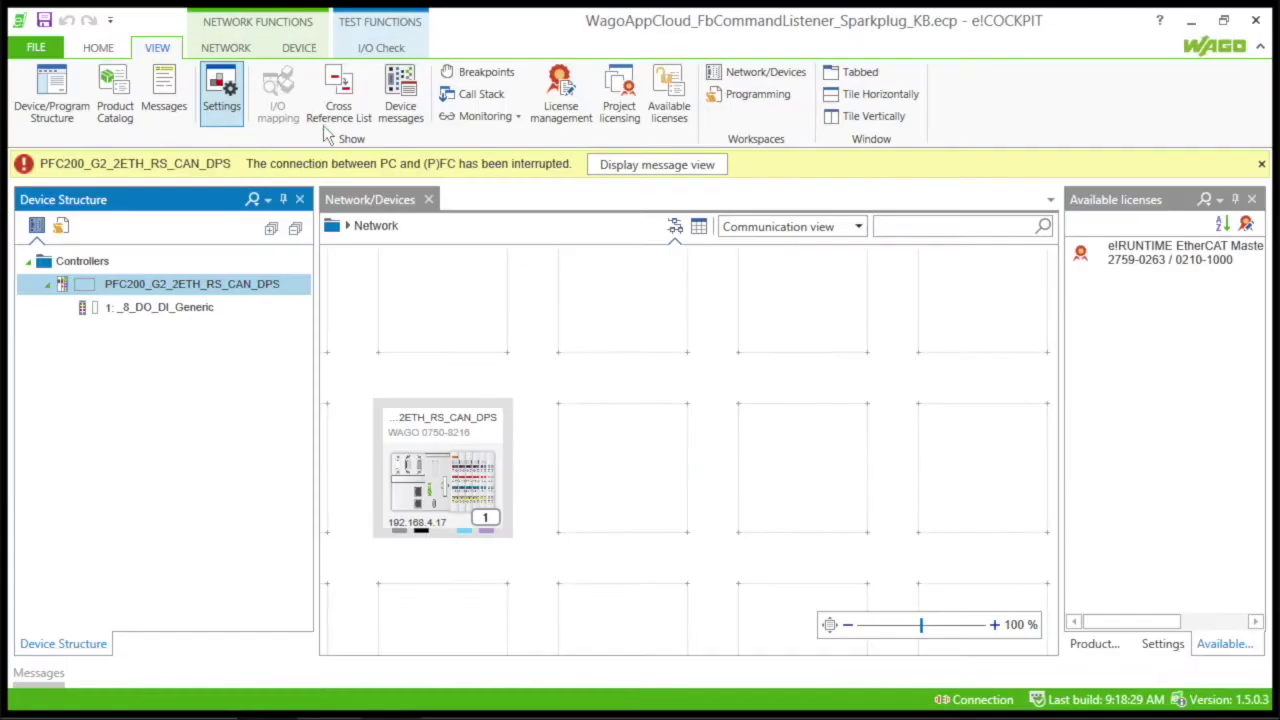
# Step: Look through license management without adding a license, then return to the project
pyautogui.click(561, 108)
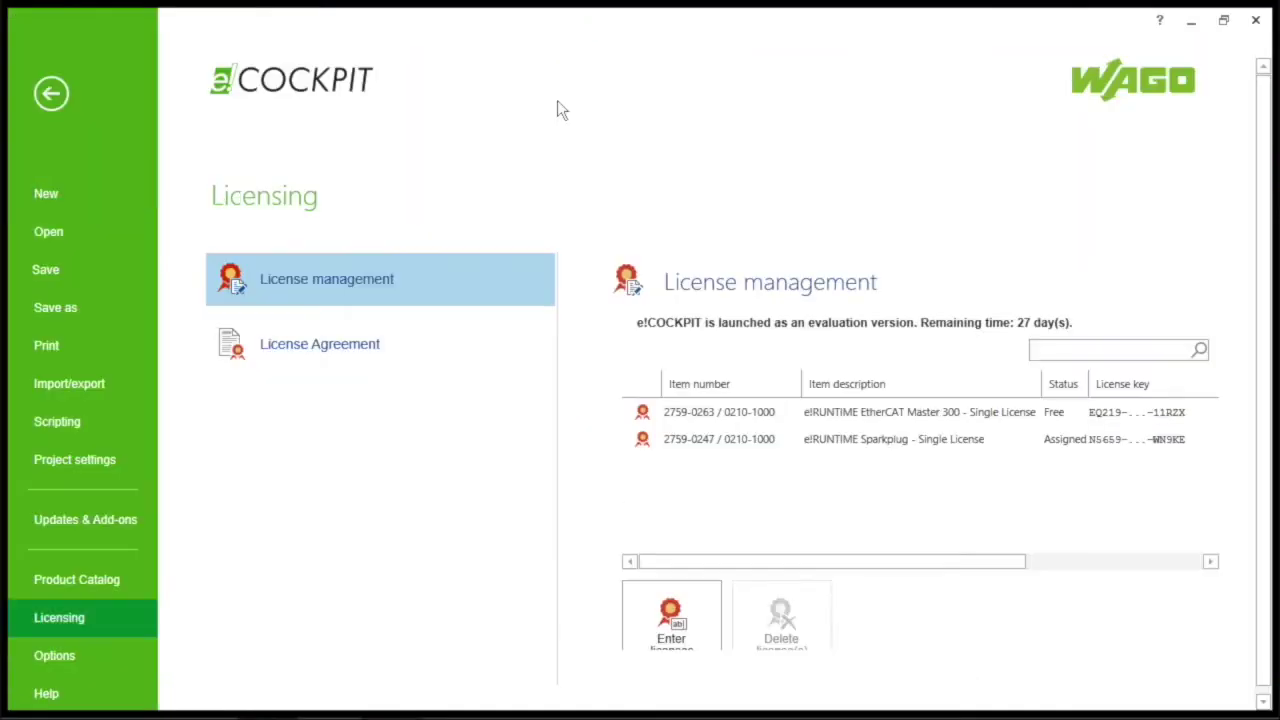
pyautogui.click(669, 627)
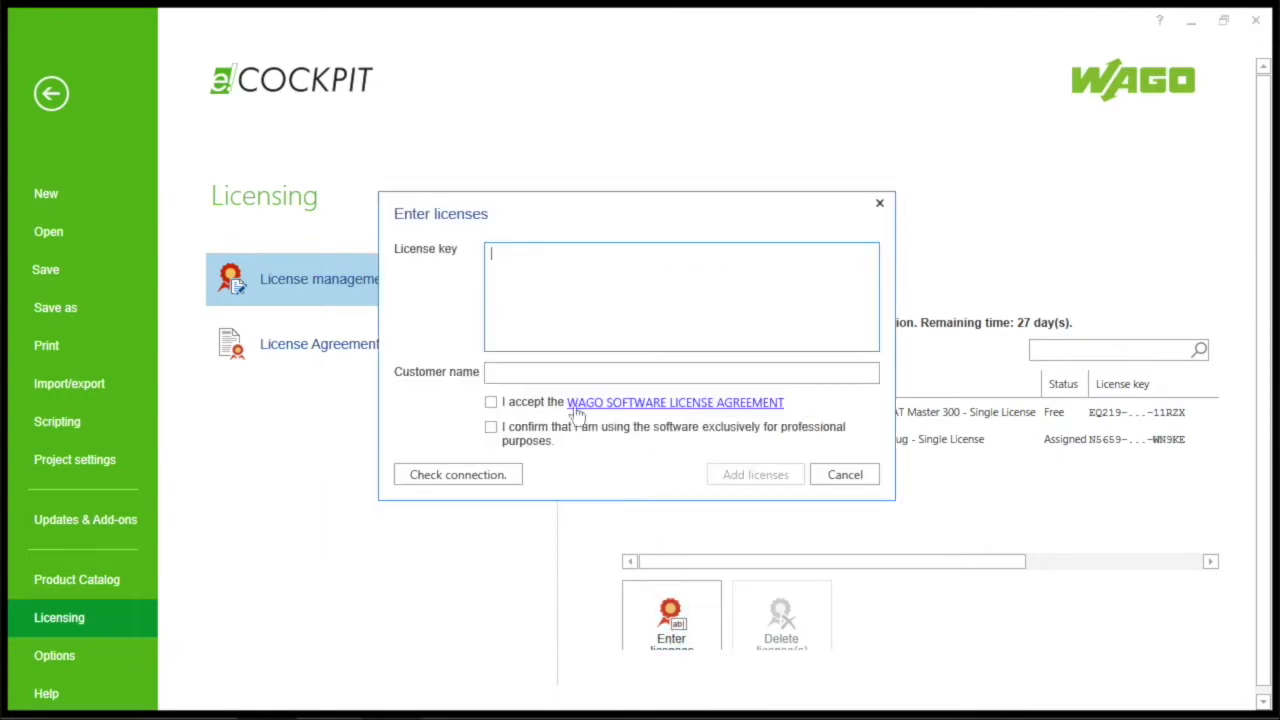
pyautogui.click(855, 476)
pyautogui.click(55, 95)
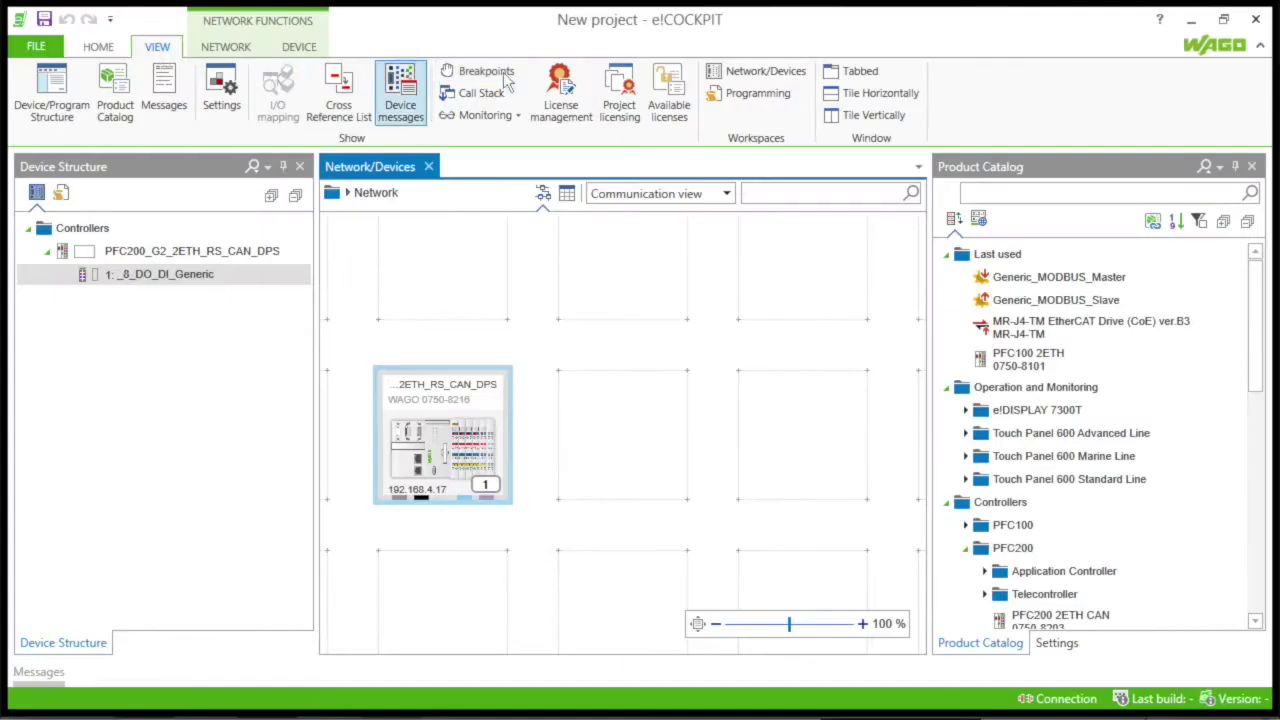
# Step: Assign the Sparkplug license to the PFC200, connect, and confirm application creation
pyautogui.click(670, 100)
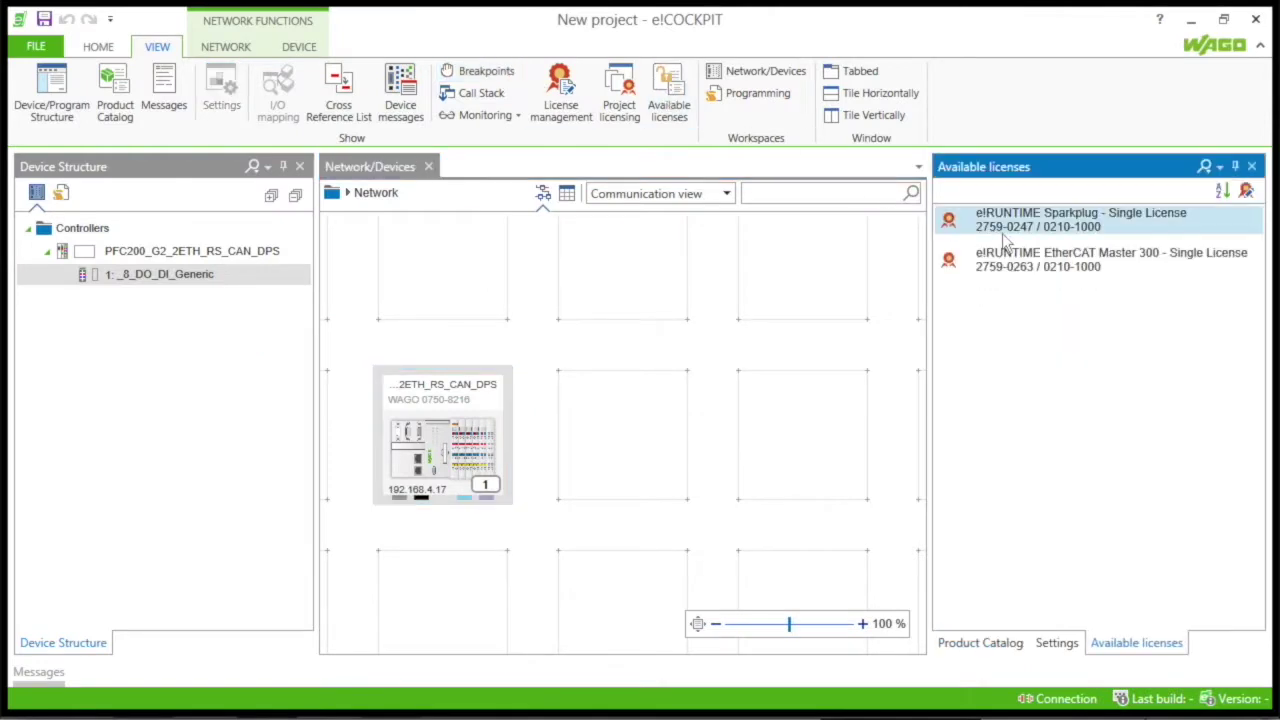
pyautogui.moveTo(1027, 228); pyautogui.dragTo(447, 440)
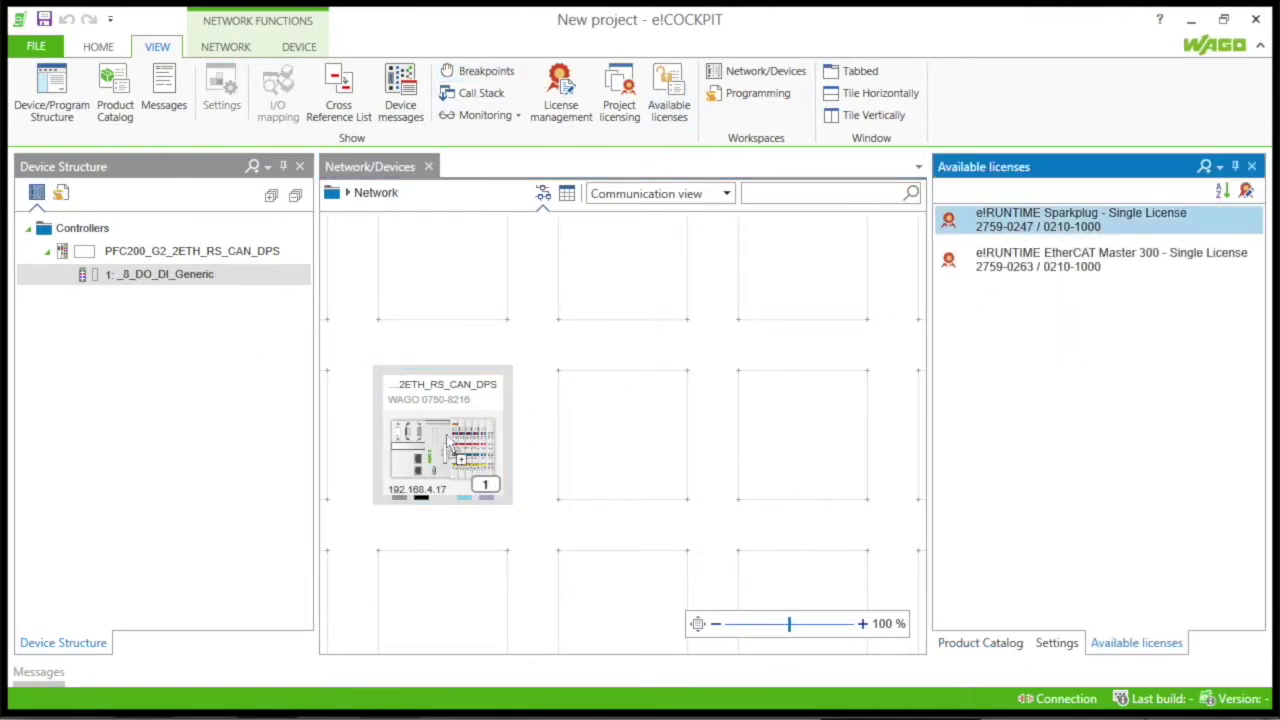
pyautogui.click(483, 458)
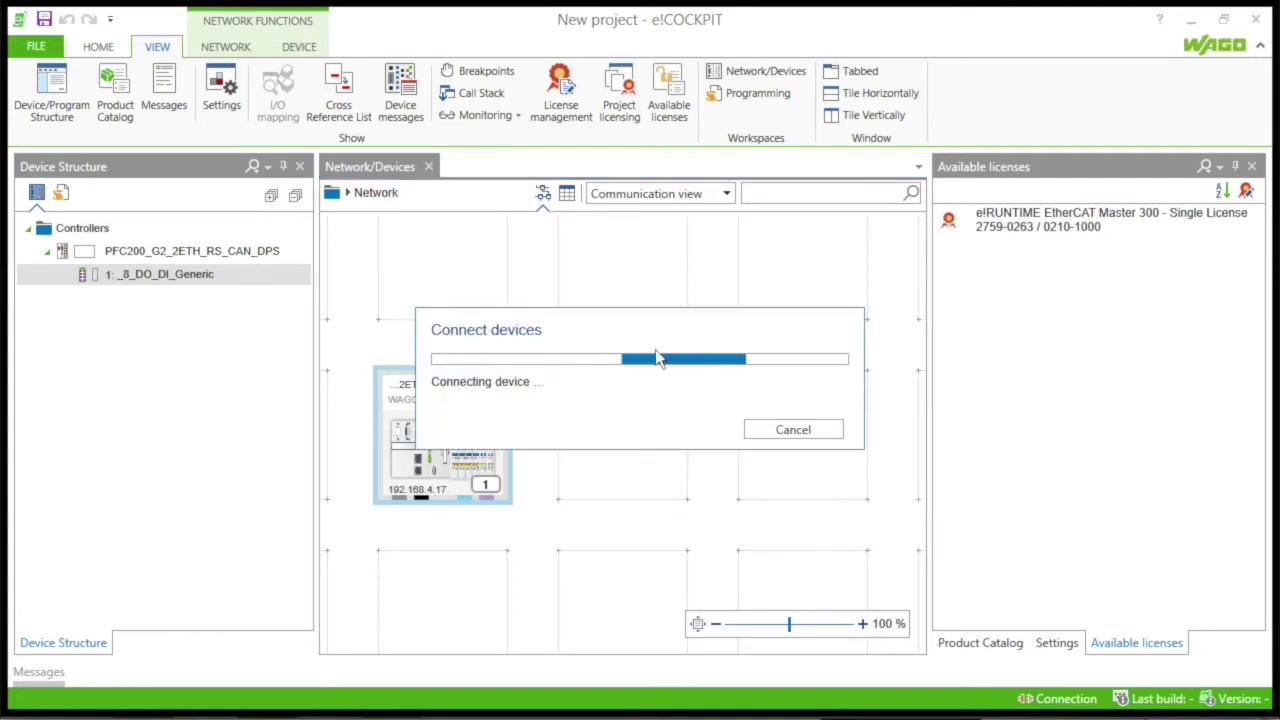
pyautogui.click(608, 411)
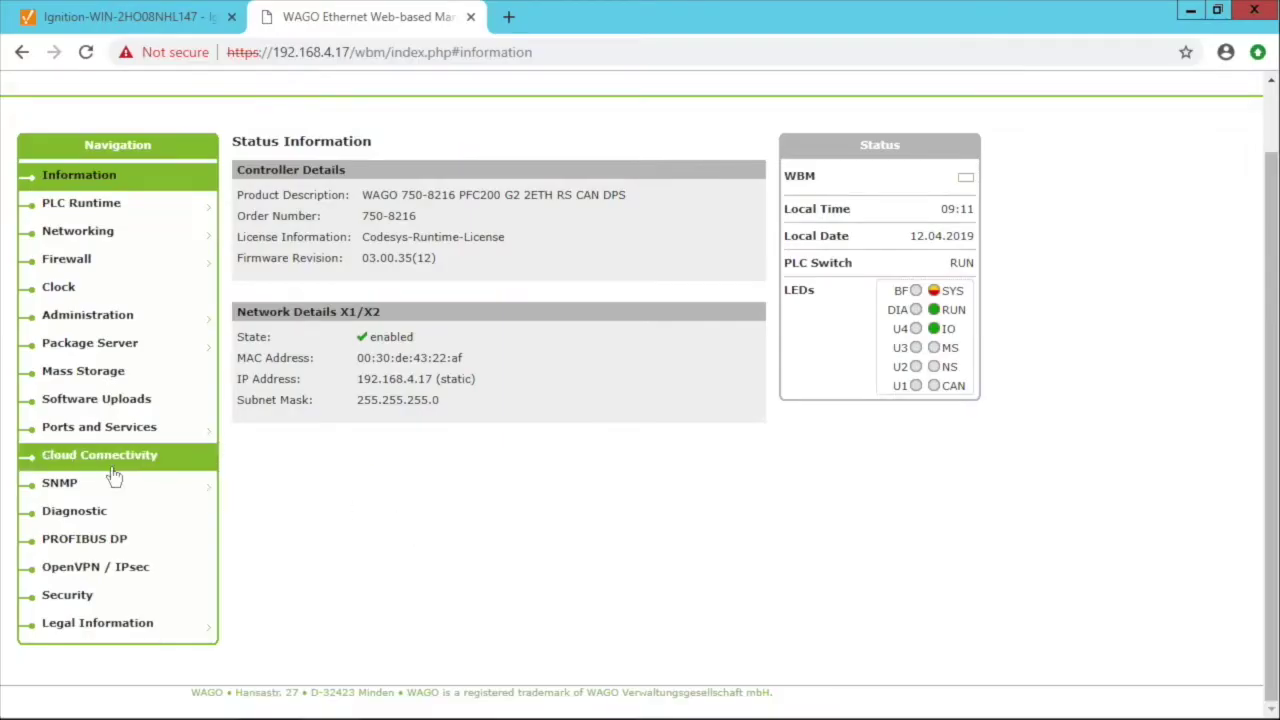
# Step: Set Cloud Connectivity to MQTT AnyCloud with the Sparkplug payload B protocol
pyautogui.click(114, 477)
pyautogui.click(816, 162)
pyautogui.scroll(-4, 659, 172)
pyautogui.click(425, 170)
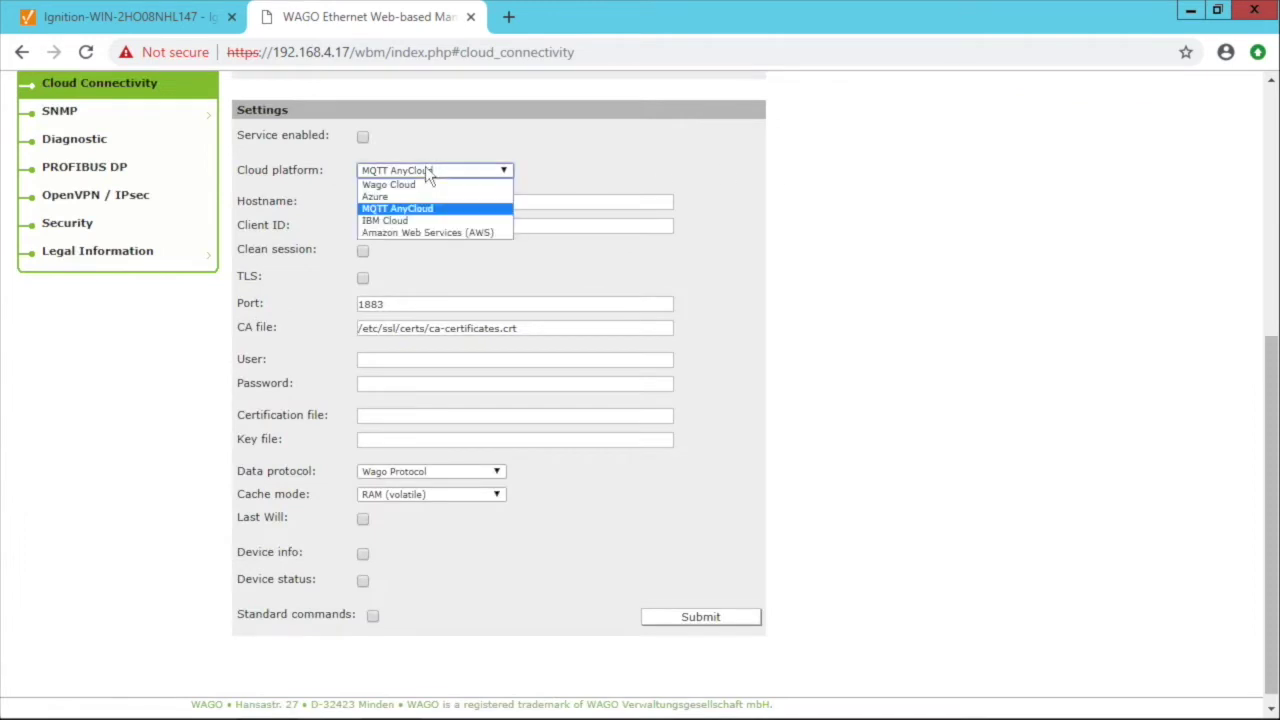
pyautogui.click(415, 204)
pyautogui.click(472, 474)
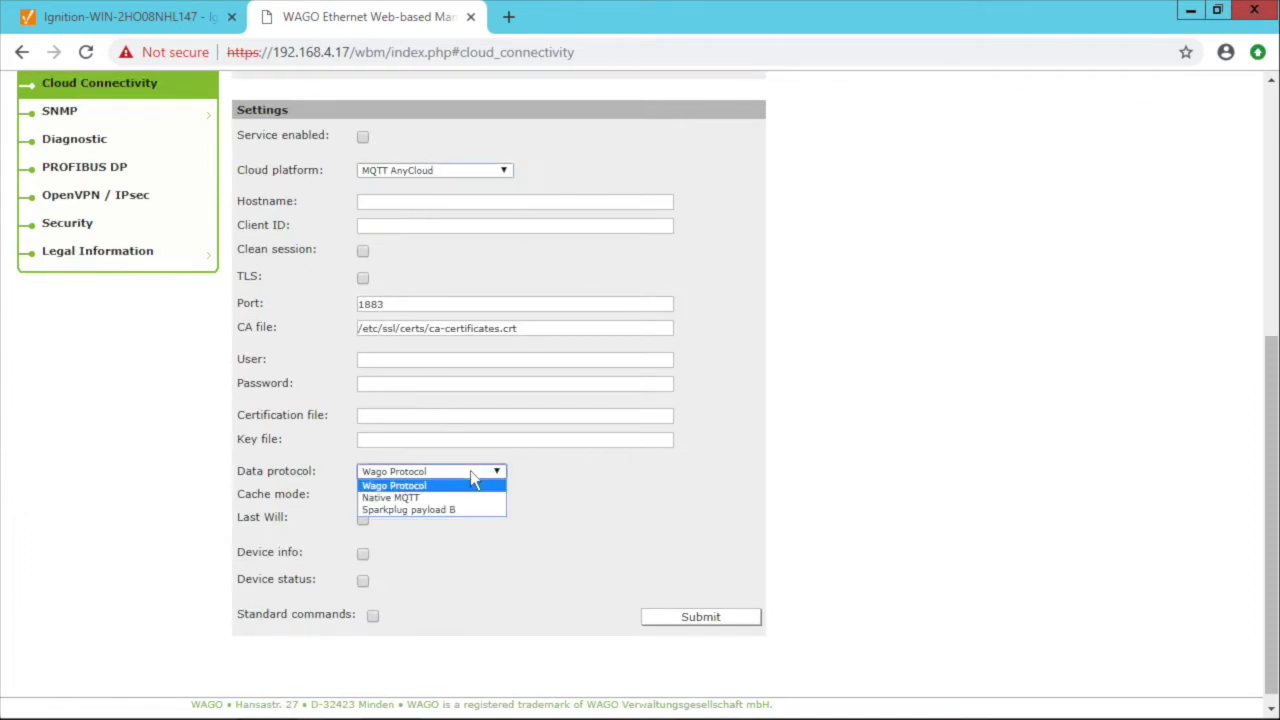
pyautogui.click(447, 508)
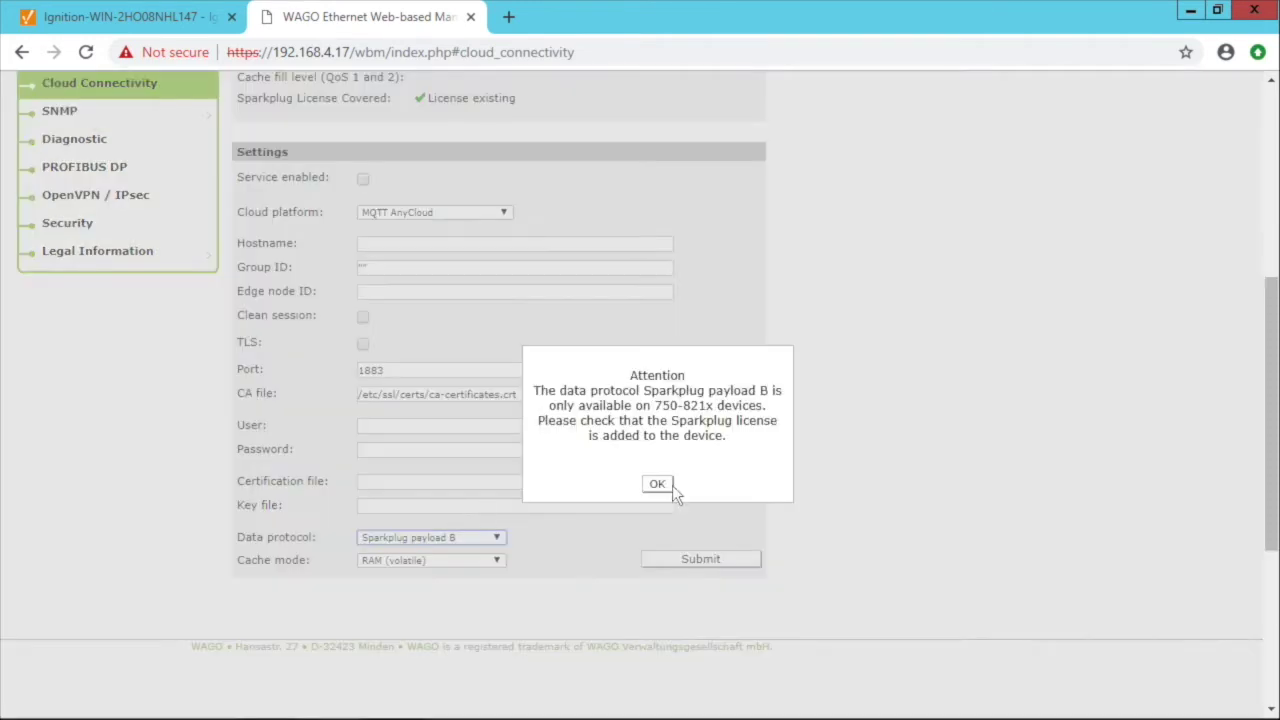
pyautogui.click(657, 488)
# Step: Set broker 192.168.4.157, group WAGO_G2, node PFC200, user wago; enable service and submit
pyautogui.click(397, 290)
pyautogui.click(408, 320)
pyautogui.write('192.168.4.157')
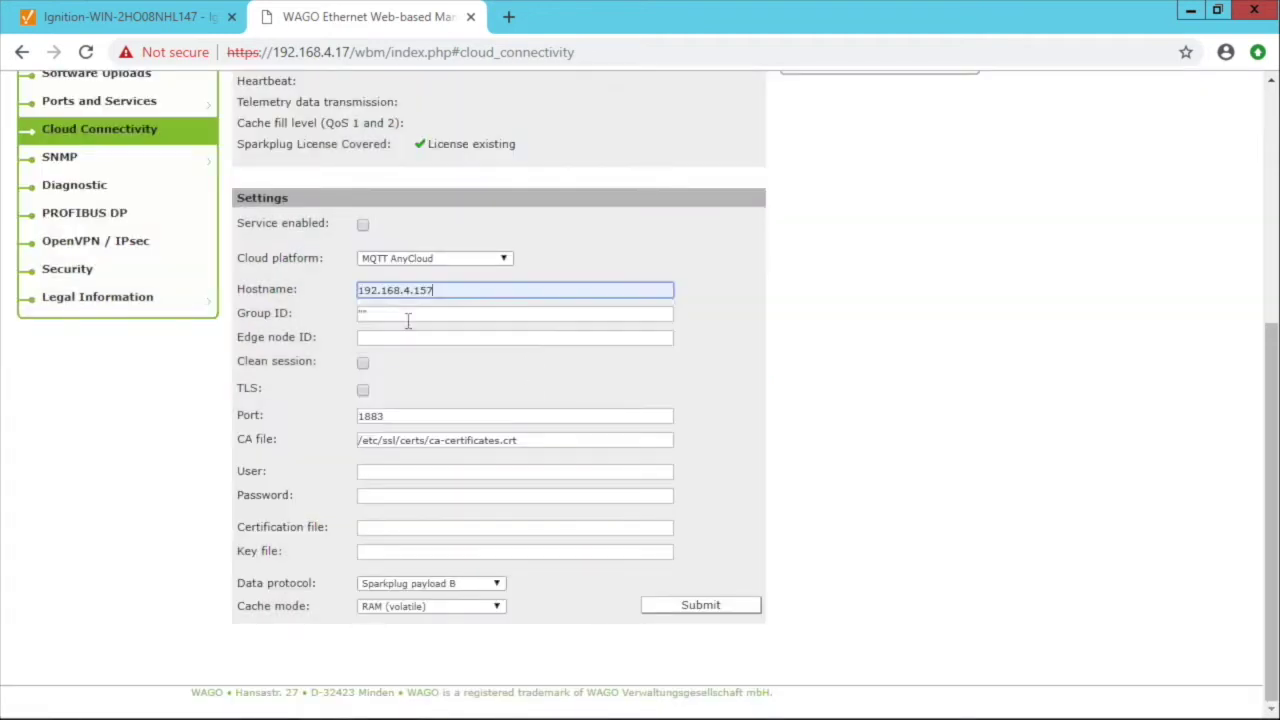
pyautogui.click(405, 316)
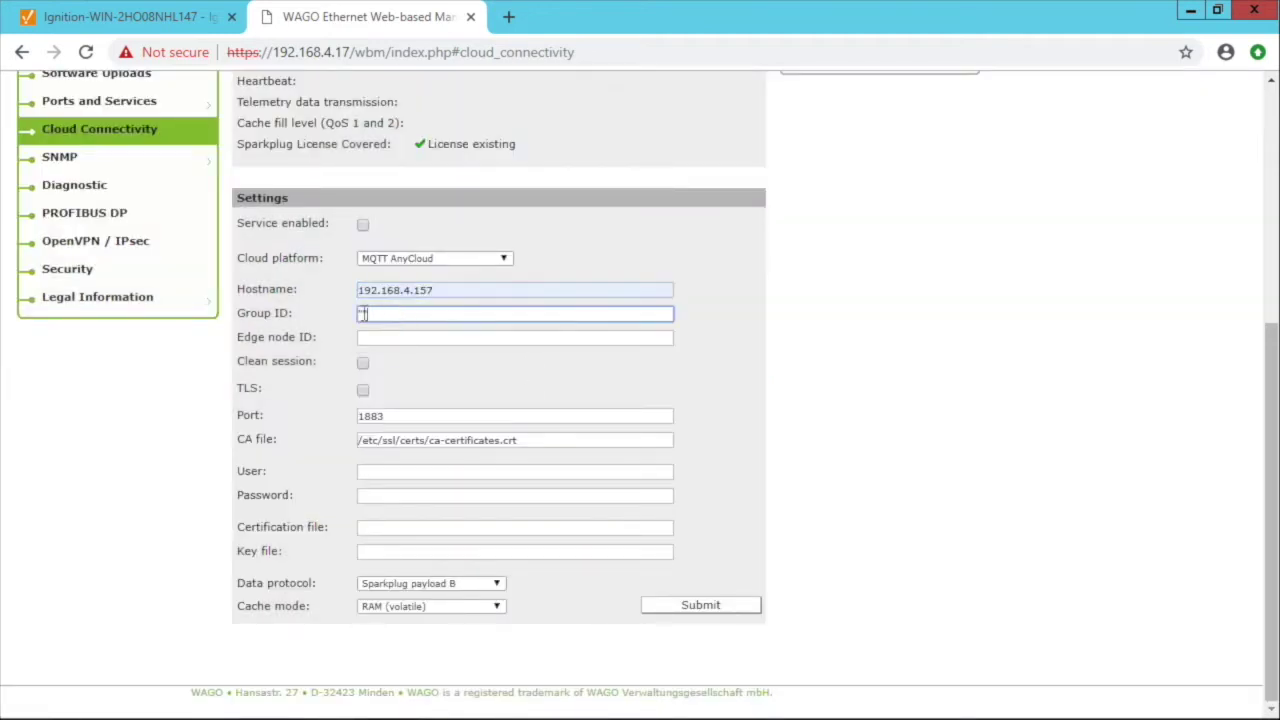
pyautogui.write('WAGO_G2')
pyautogui.click(431, 338)
pyautogui.click(417, 375)
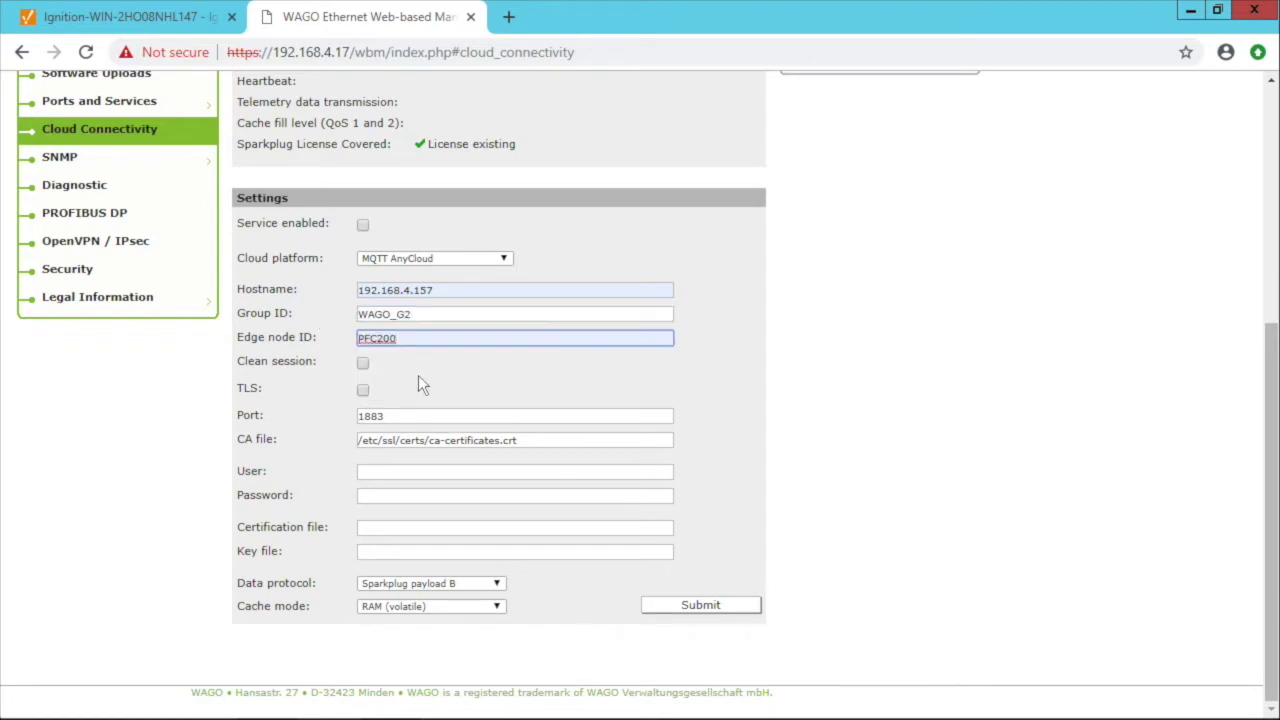
pyautogui.click(398, 472)
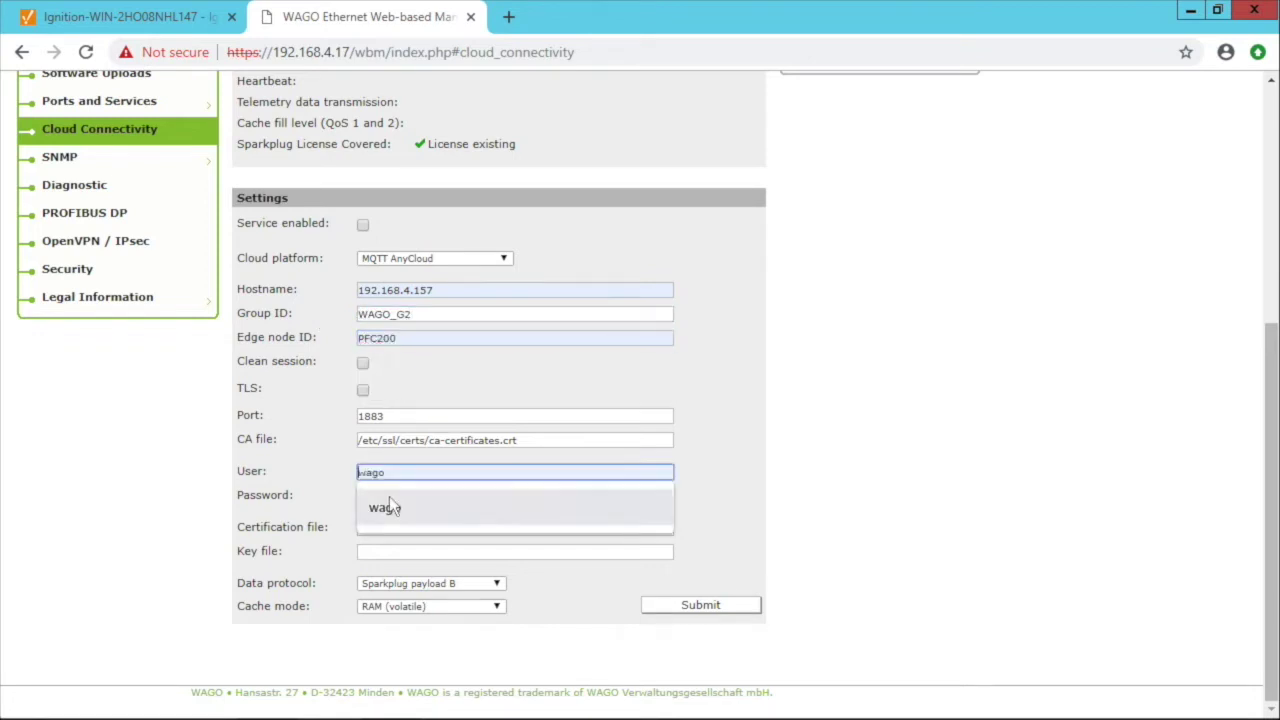
pyautogui.click(389, 496)
pyautogui.click(391, 497)
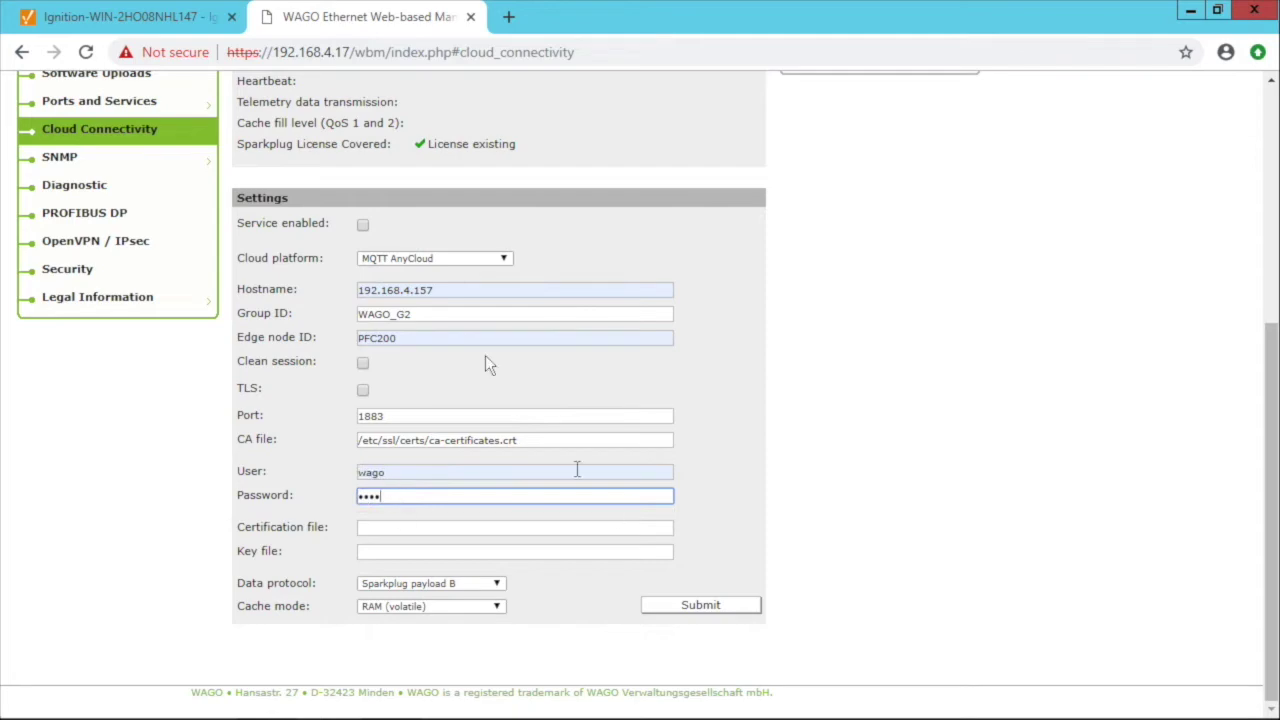
pyautogui.click(363, 226)
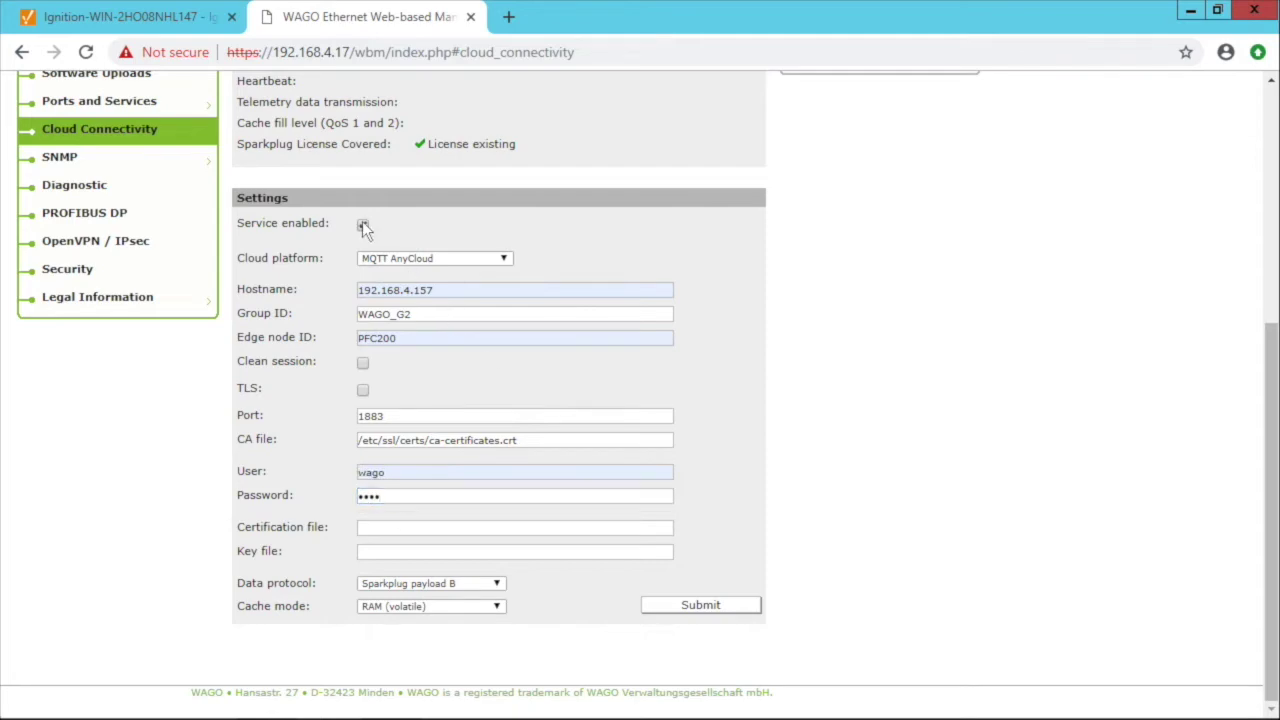
pyautogui.click(711, 607)
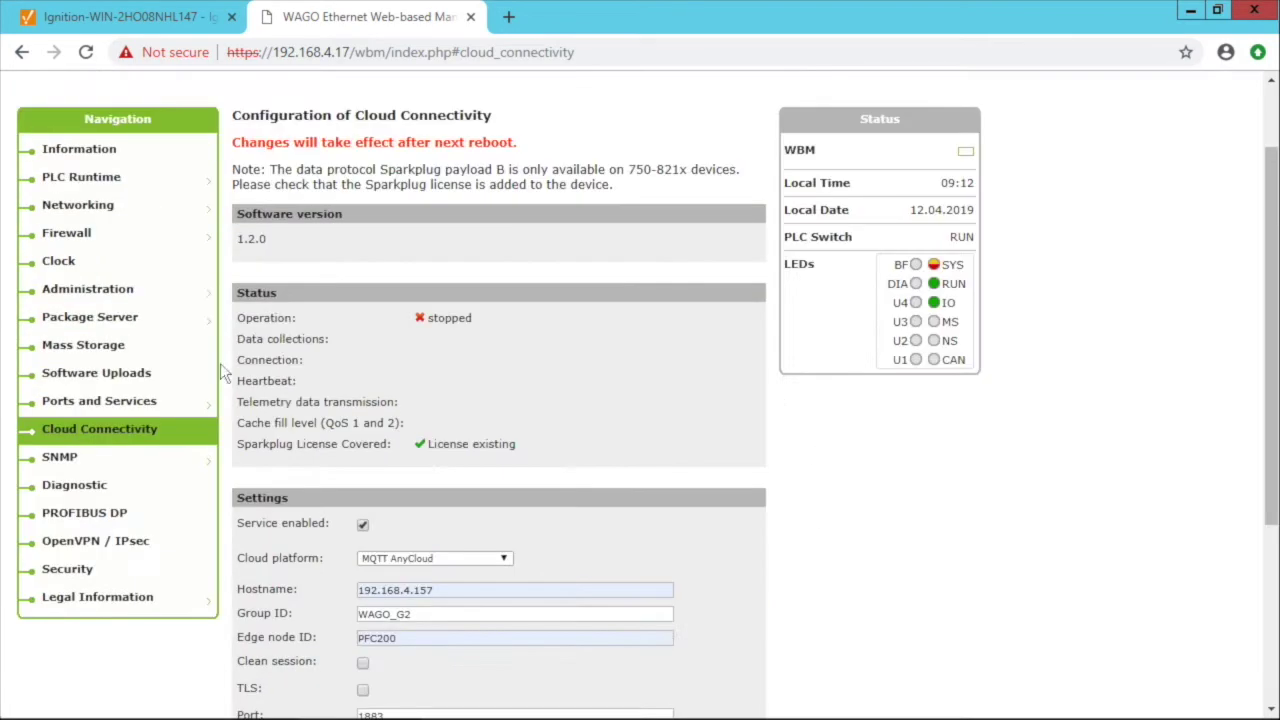
# Step: Reboot the controller from Administration and confirm
pyautogui.click(251, 403)
pyautogui.click(792, 168)
pyautogui.click(504, 88)
pyautogui.click(740, 165)
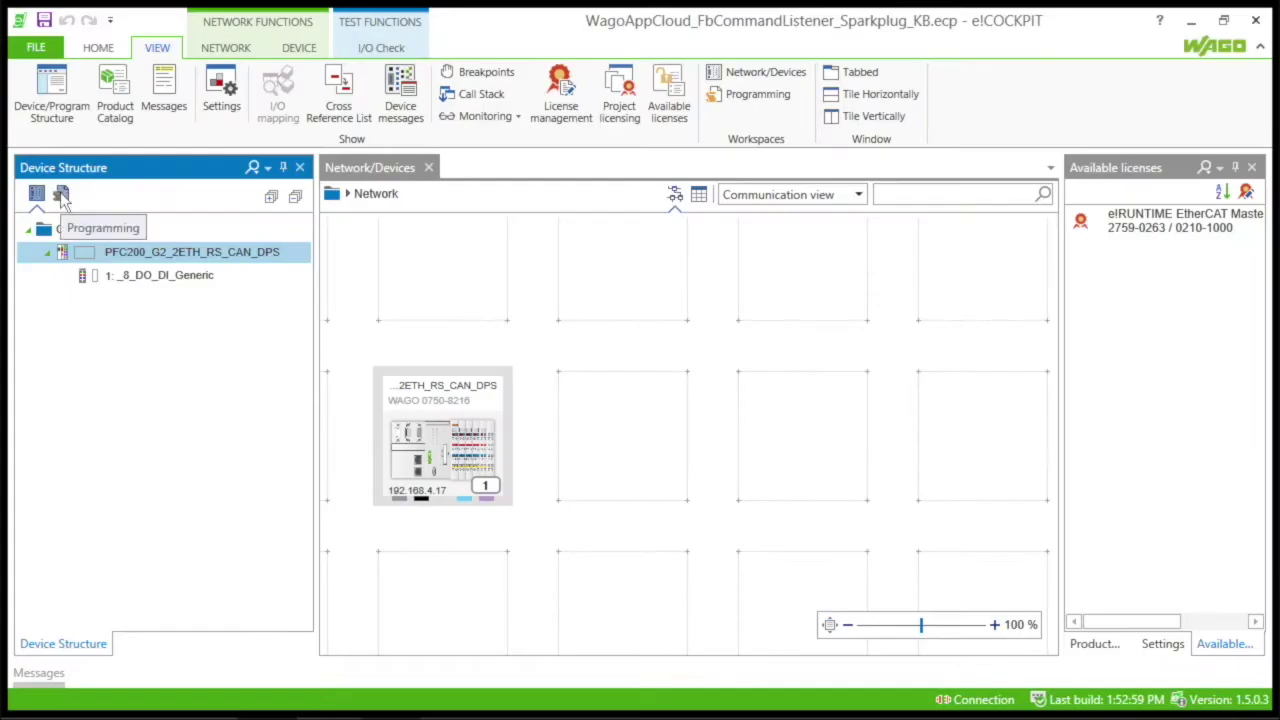
# Step: Open the VariableLogger program in the Programming workspace and browse its declarations
pyautogui.click(62, 197)
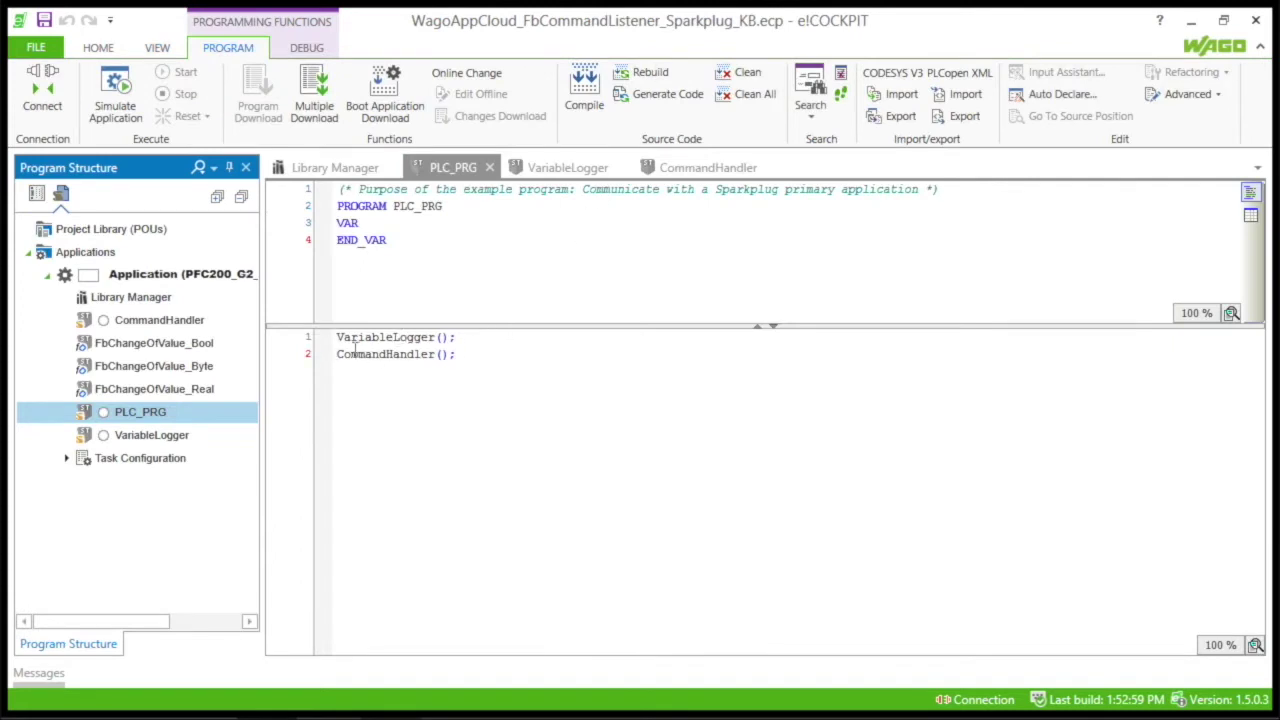
pyautogui.doubleClick(180, 437)
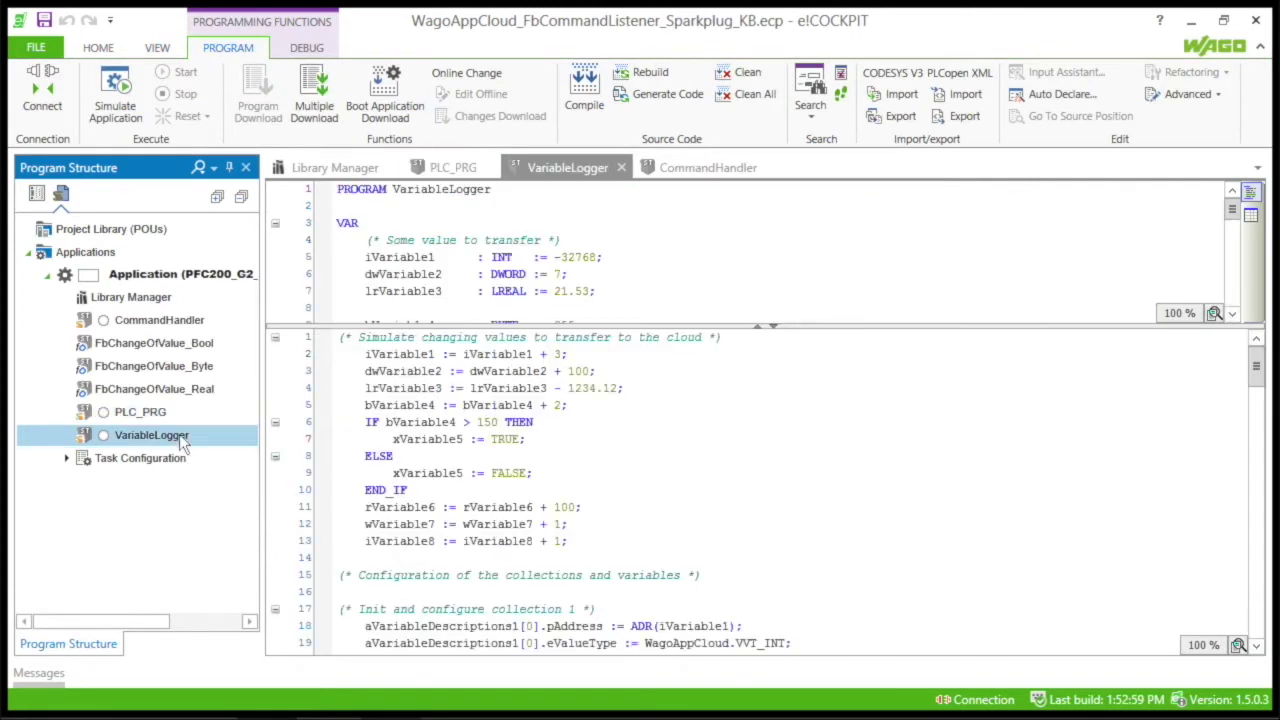
pyautogui.click(664, 402)
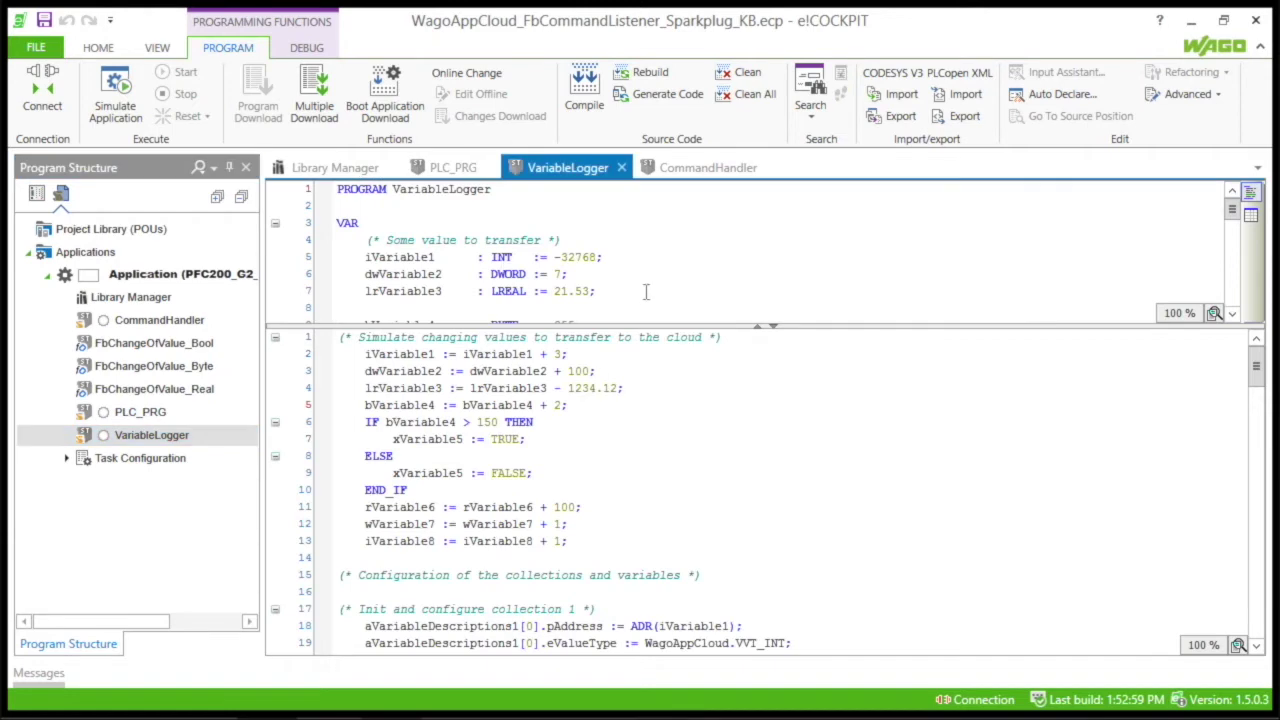
pyautogui.scroll(-1, 646, 291)
pyautogui.scroll(-4, 646, 291)
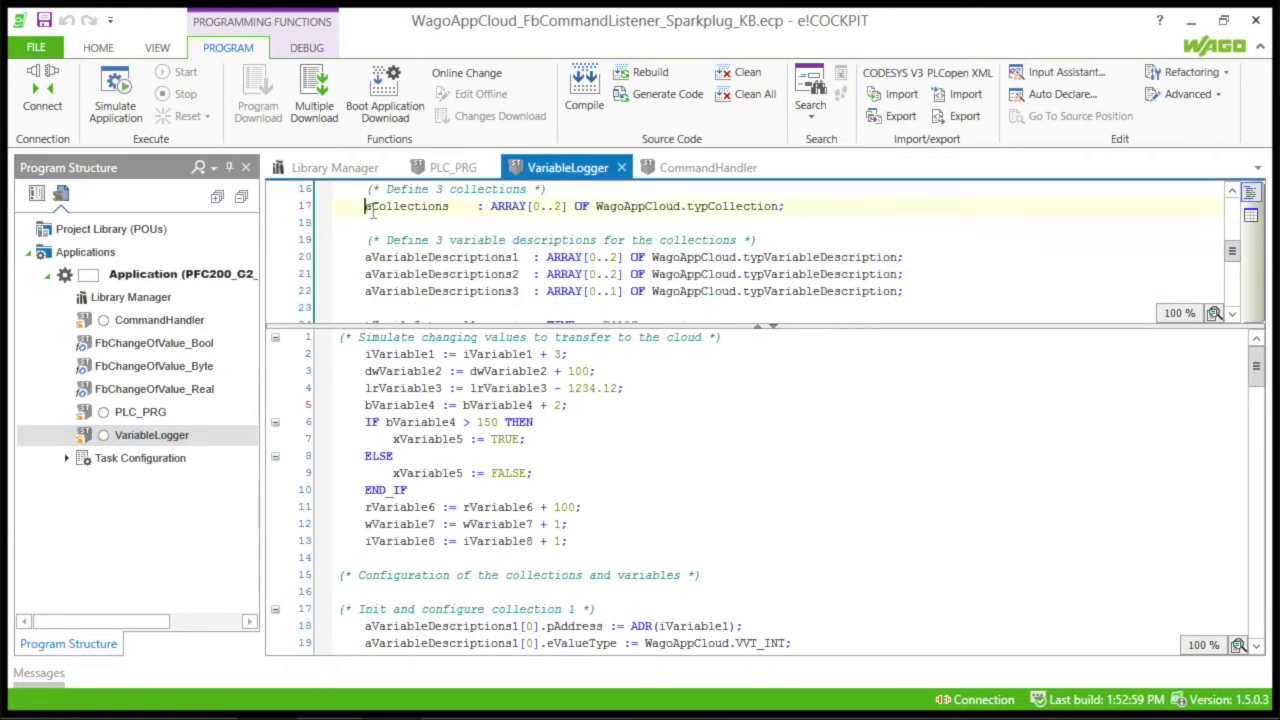
# Step: Review the collection declarations, collection 1 configuration, and the closing collection logger call
pyautogui.click(449, 240)
pyautogui.scroll(-2, 711, 279)
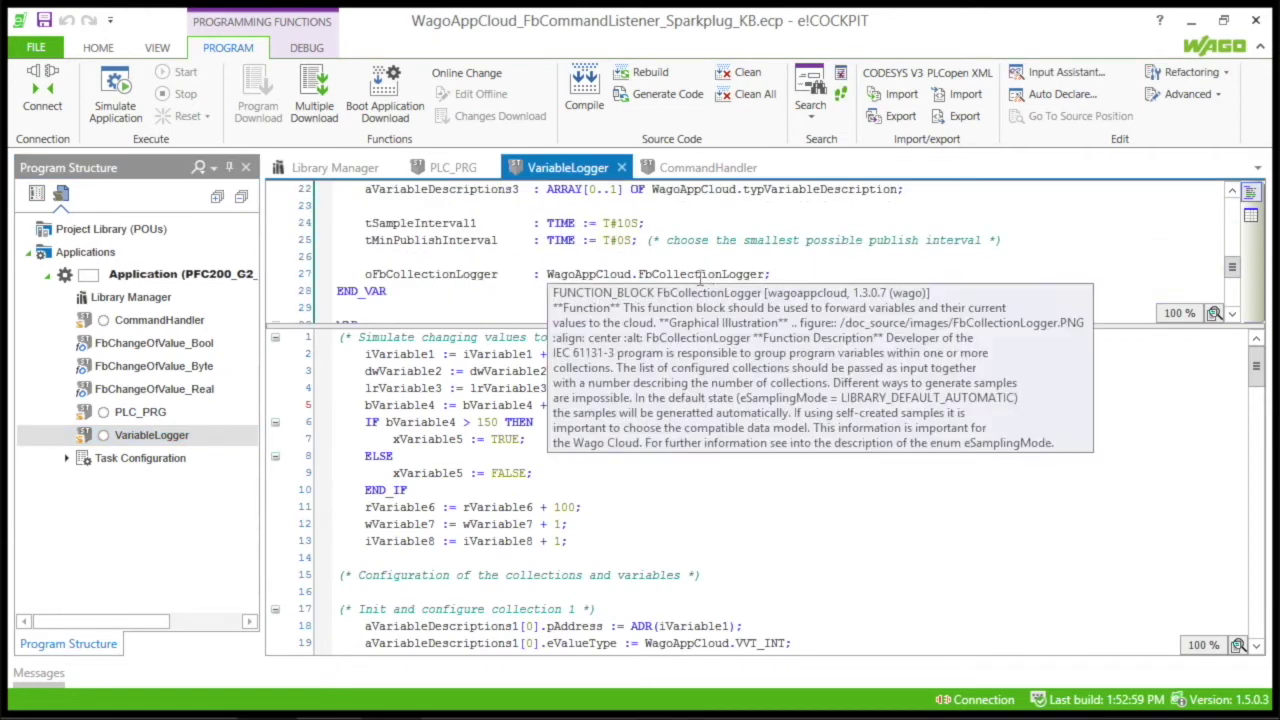
pyautogui.scroll(-3, 577, 482)
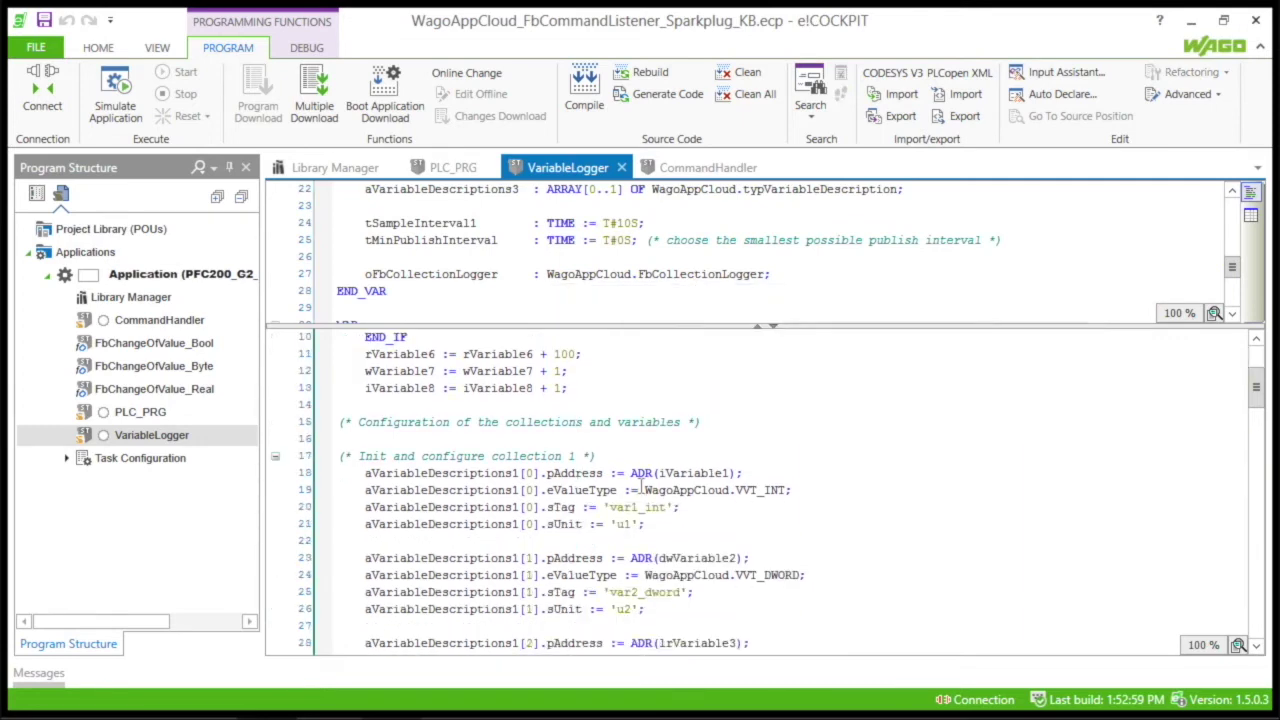
pyautogui.click(620, 506)
pyautogui.scroll(-1, 640, 510)
pyautogui.scroll(-6, 658, 518)
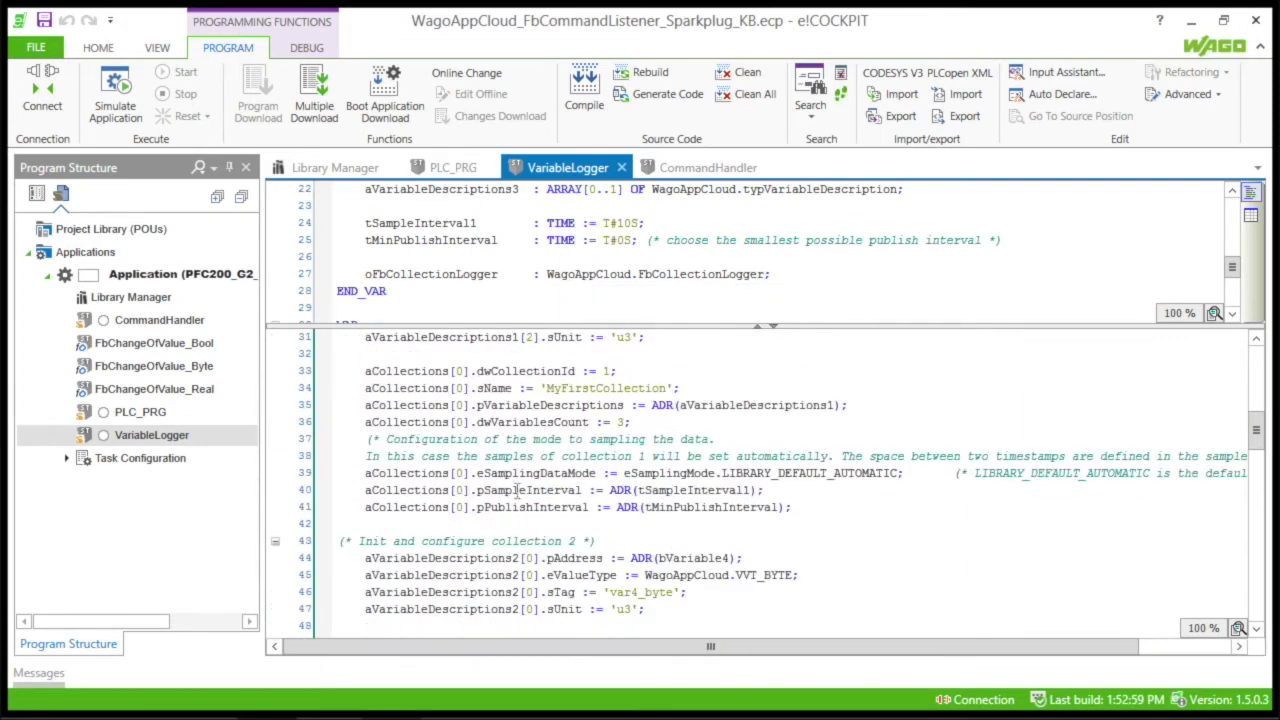
pyautogui.scroll(-2, 686, 519)
pyautogui.scroll(-7, 688, 500)
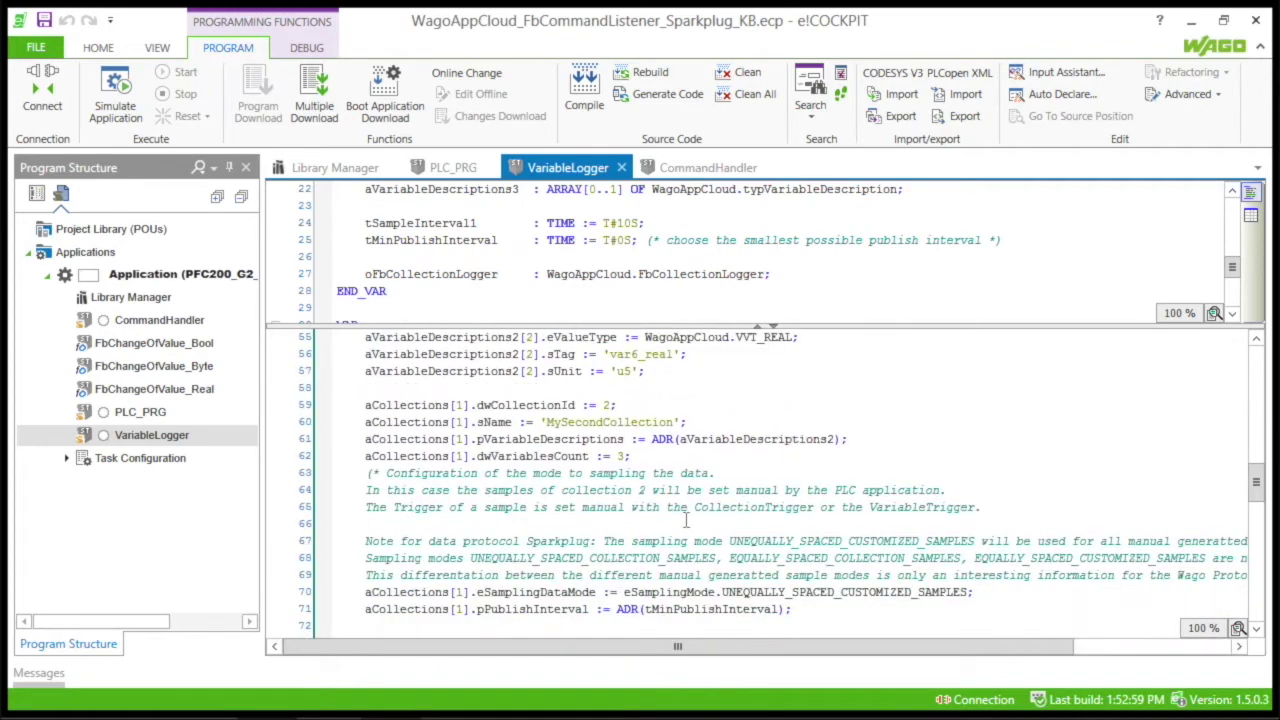
pyautogui.scroll(-5, 690, 470)
pyautogui.scroll(-6, 692, 444)
pyautogui.scroll(-7, 691, 465)
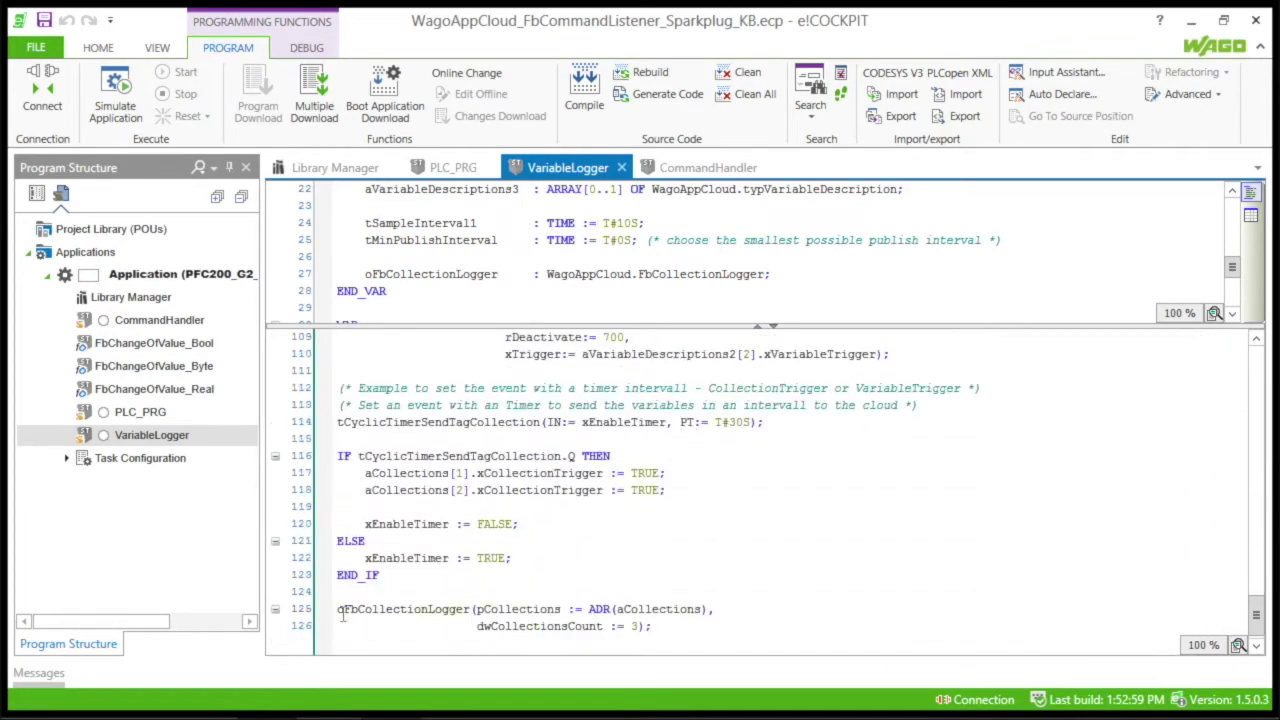
pyautogui.moveTo(342, 612); pyautogui.dragTo(655, 626)
pyautogui.click(744, 586)
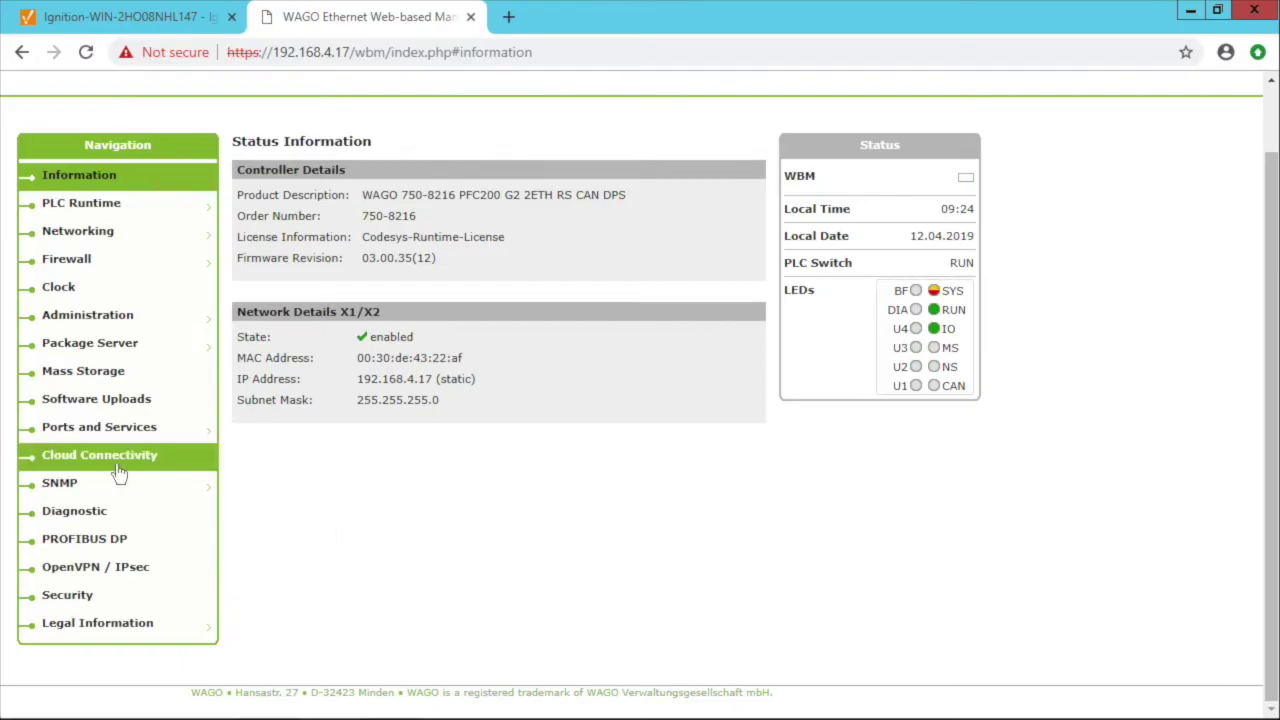
# Step: Check the Cloud Connectivity status page after dismissing the password warning
pyautogui.click(106, 458)
pyautogui.click(806, 170)
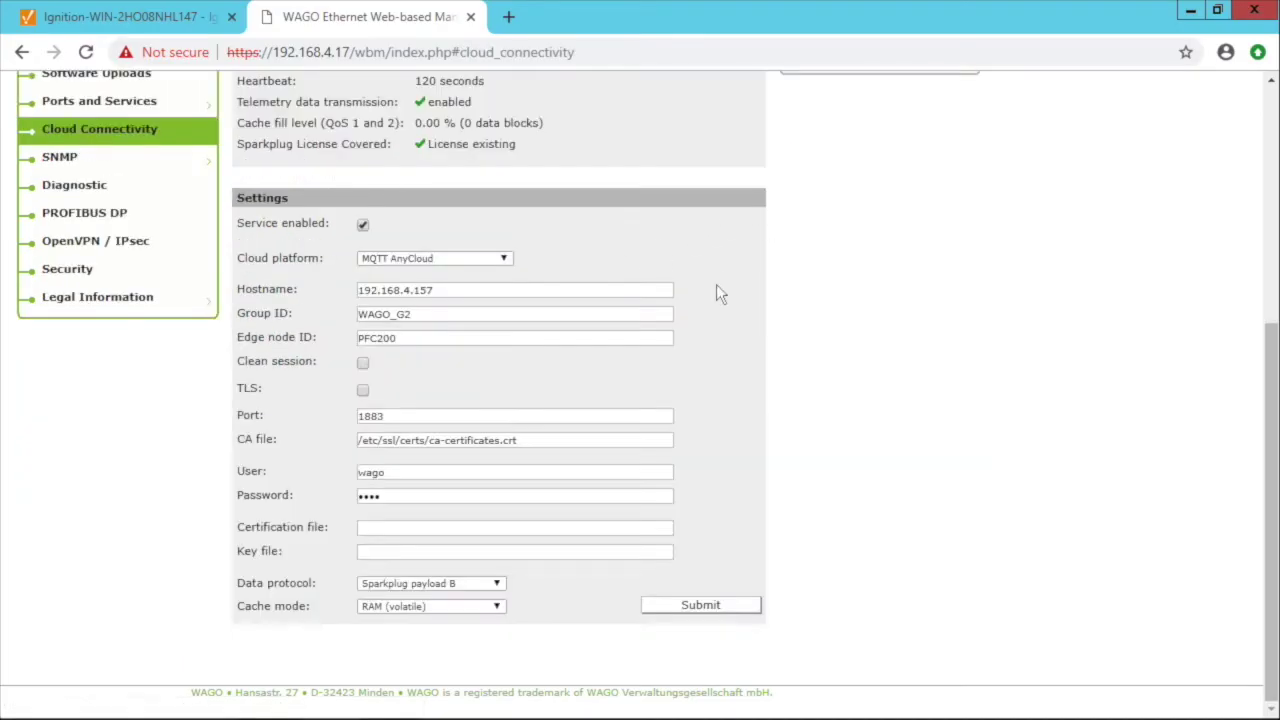
pyautogui.scroll(4, 750, 305)
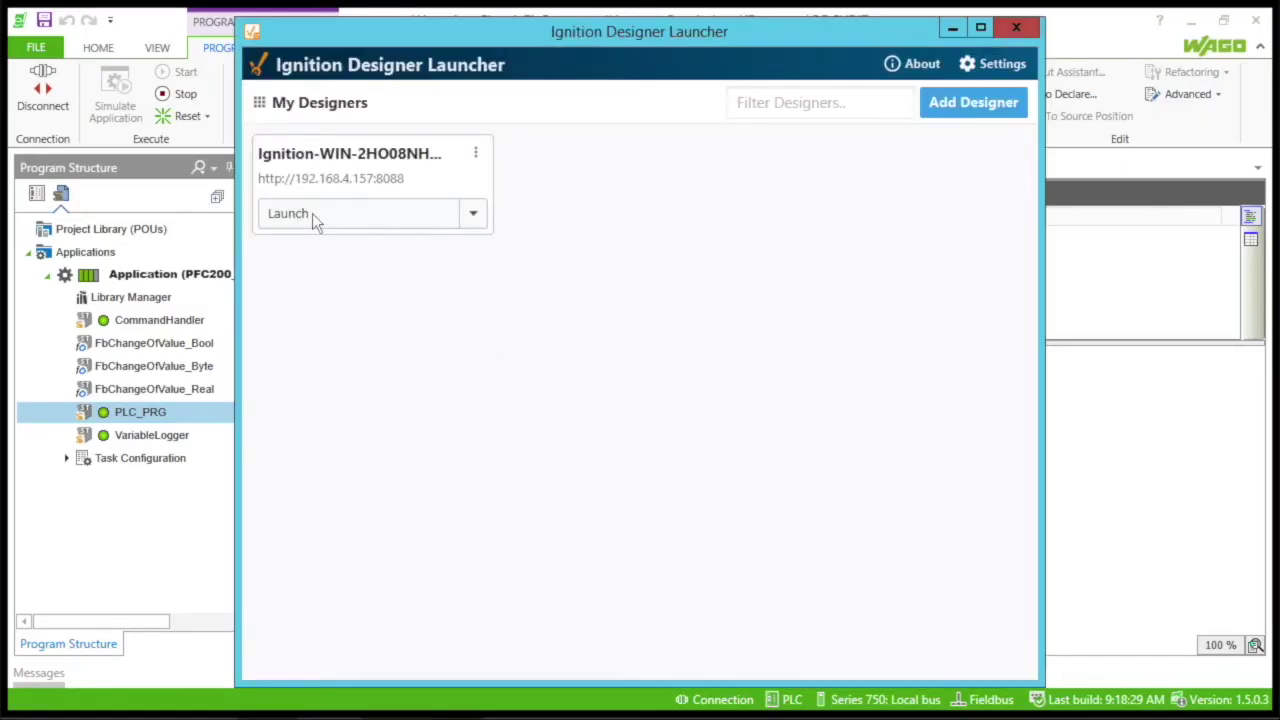
# Step: Launch the Designer, log in as wago, and create project 'mytest'
pyautogui.click(312, 213)
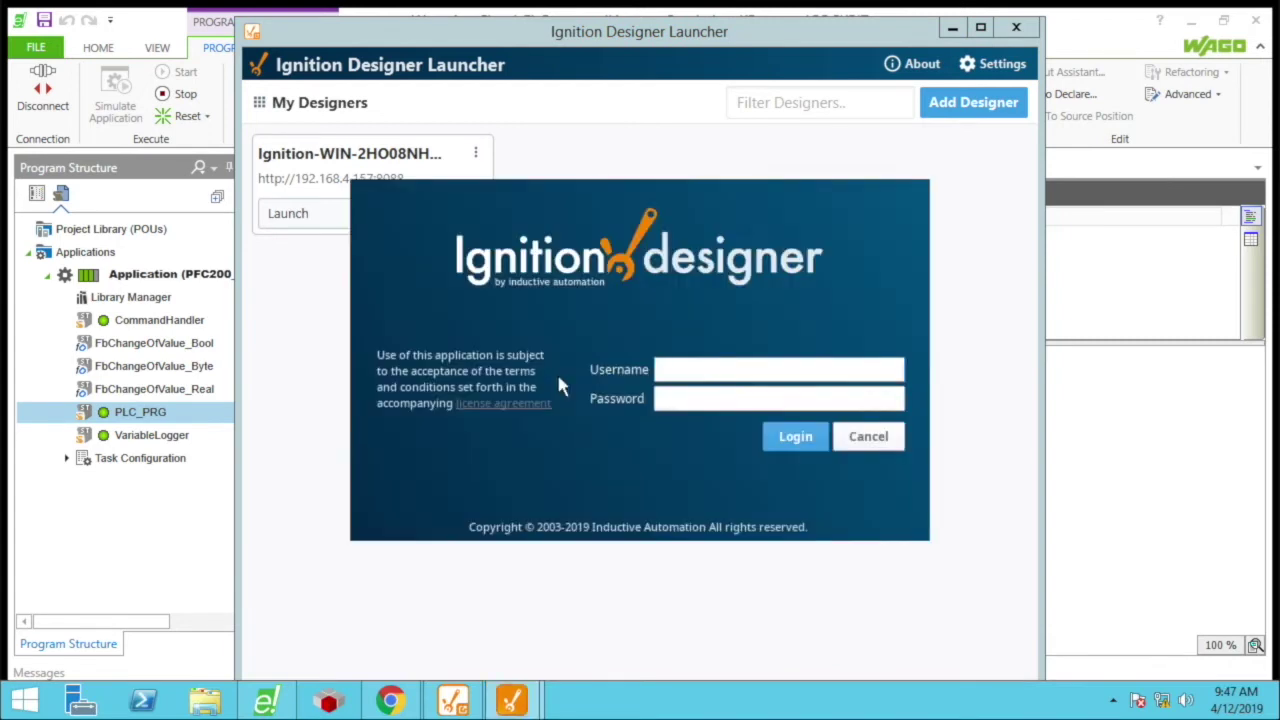
pyautogui.click(699, 369)
pyautogui.press('Tab')
pyautogui.press('Return')
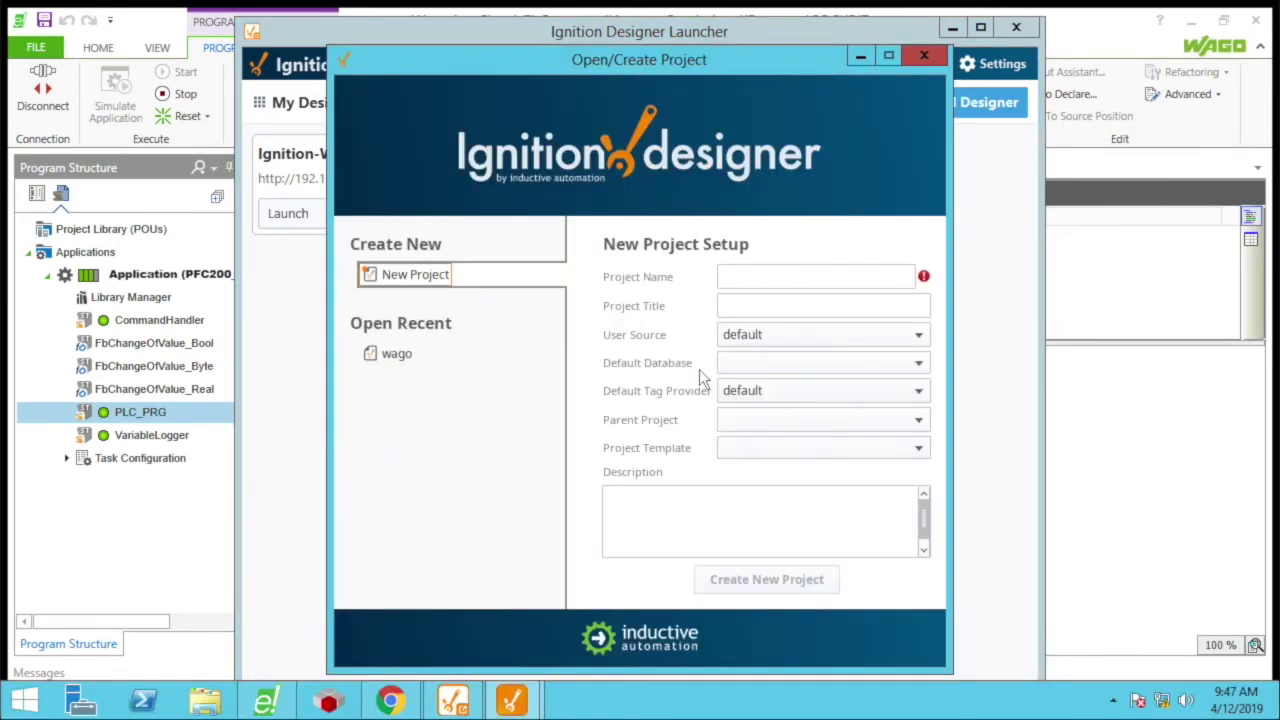
pyautogui.click(760, 578)
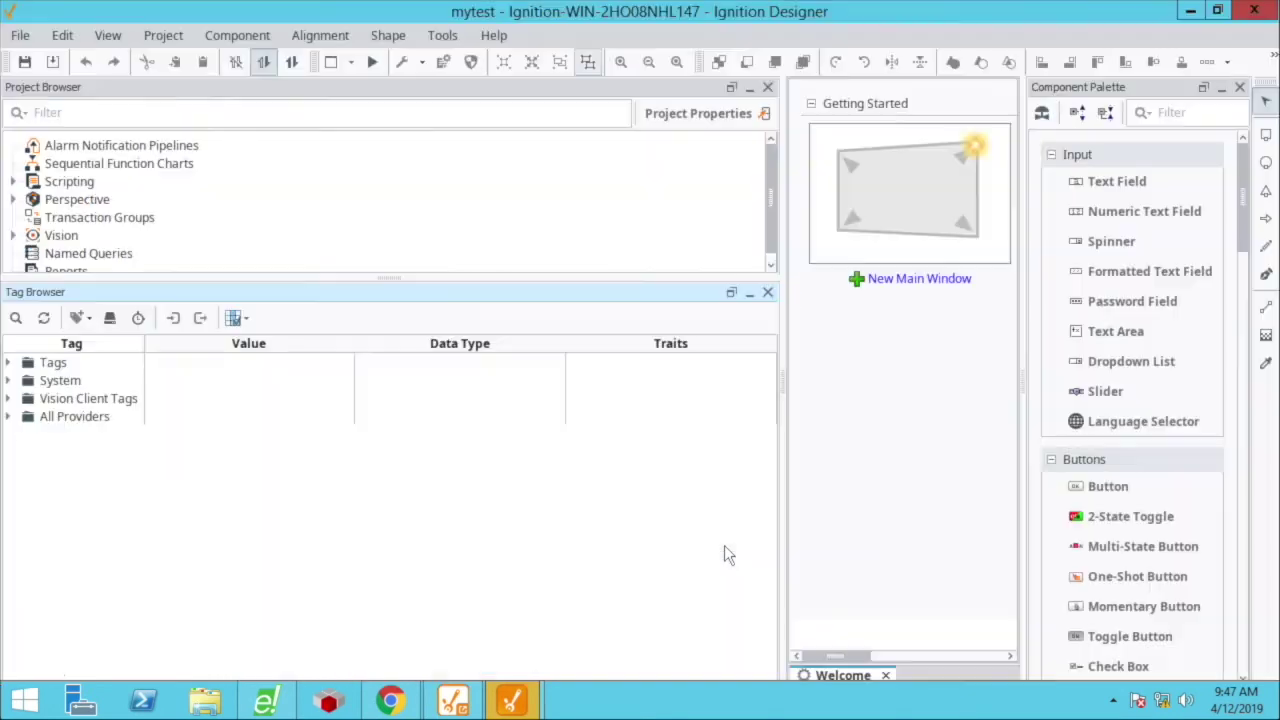
# Step: Expand MQTT Engine > Edge Nodes > WAGO_G2 > PFC200 to show all three collections' tags
pyautogui.click(8, 417)
pyautogui.click(23, 470)
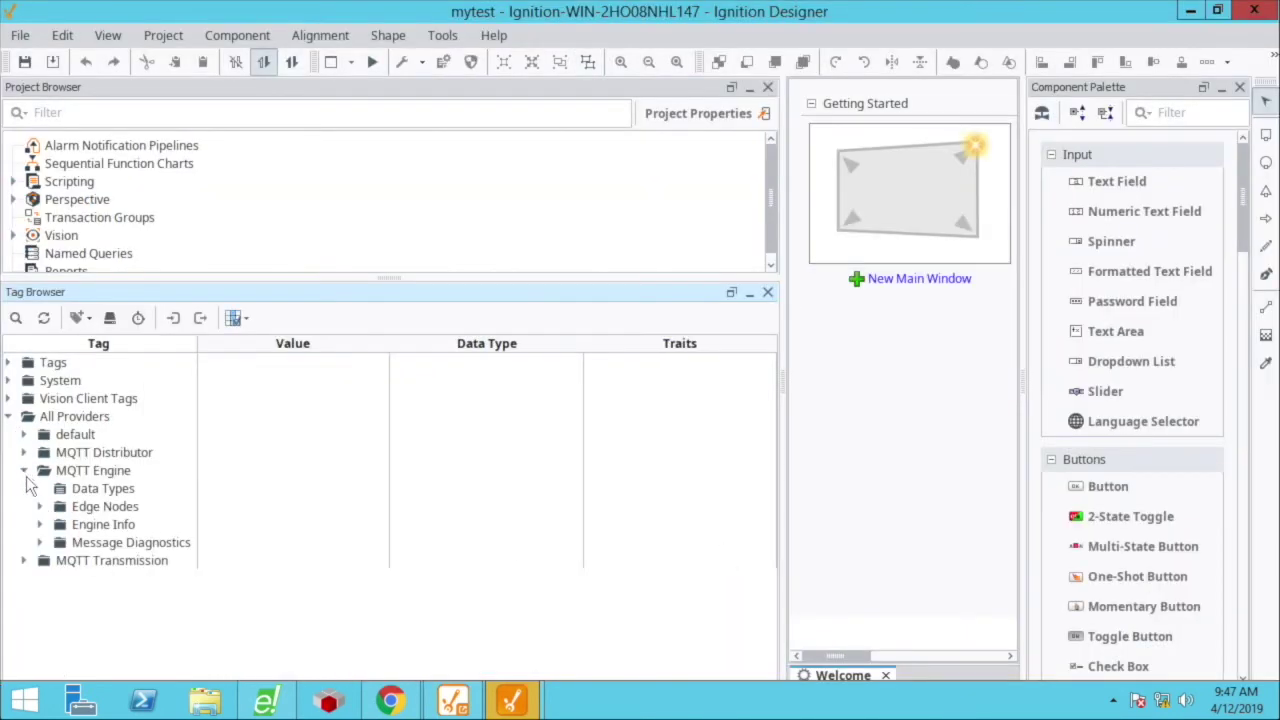
pyautogui.click(40, 506)
pyautogui.click(72, 542)
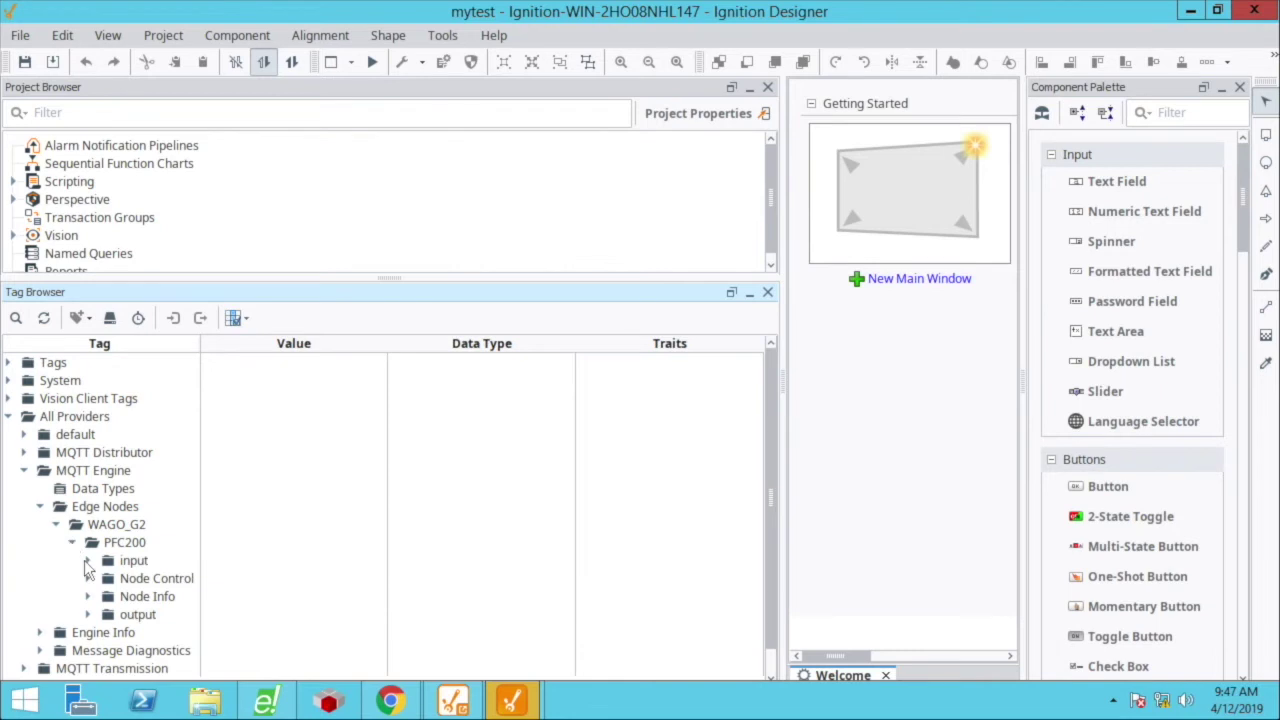
pyautogui.click(88, 560)
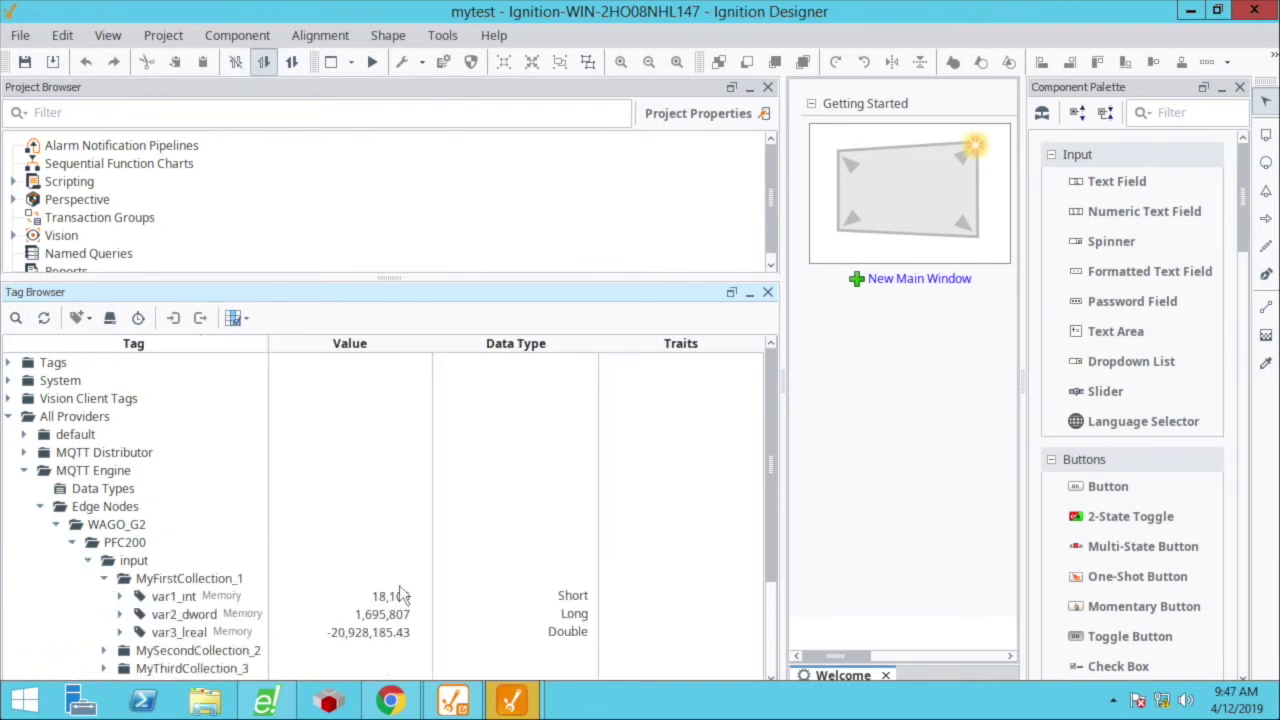
pyautogui.click(104, 650)
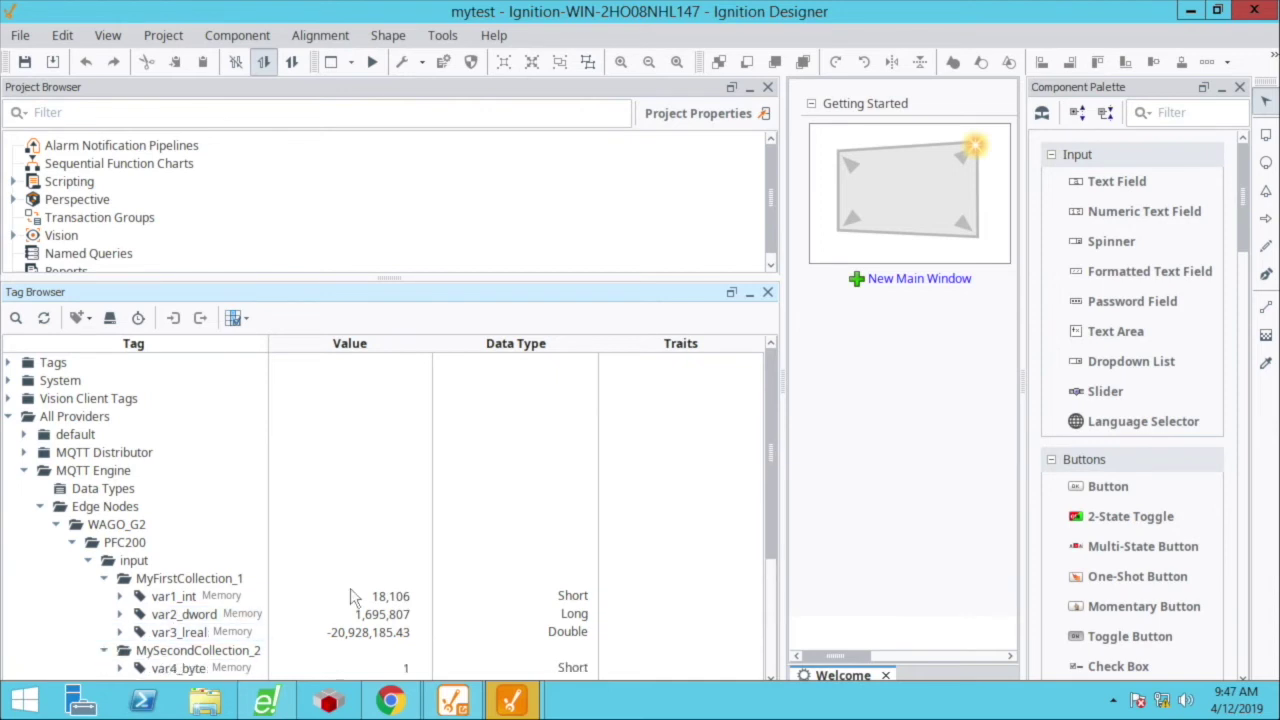
pyautogui.scroll(-3, 350, 598)
pyautogui.scroll(-1, 350, 598)
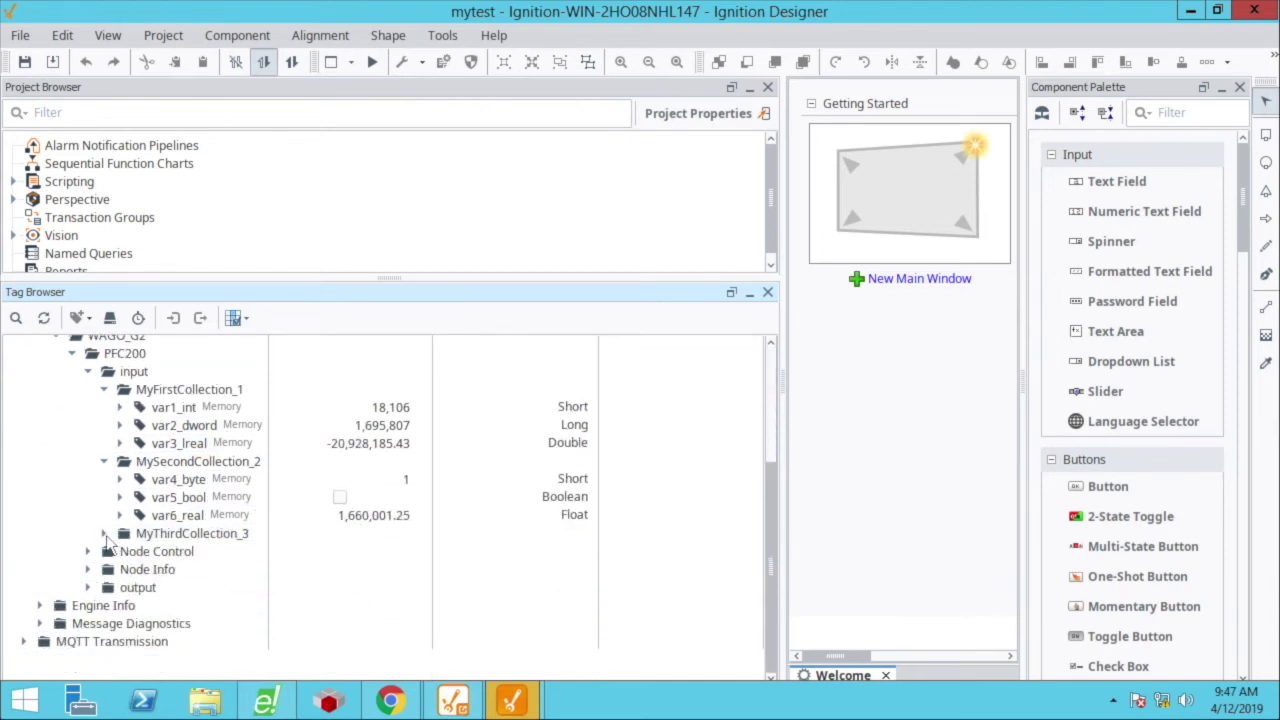
pyautogui.click(104, 533)
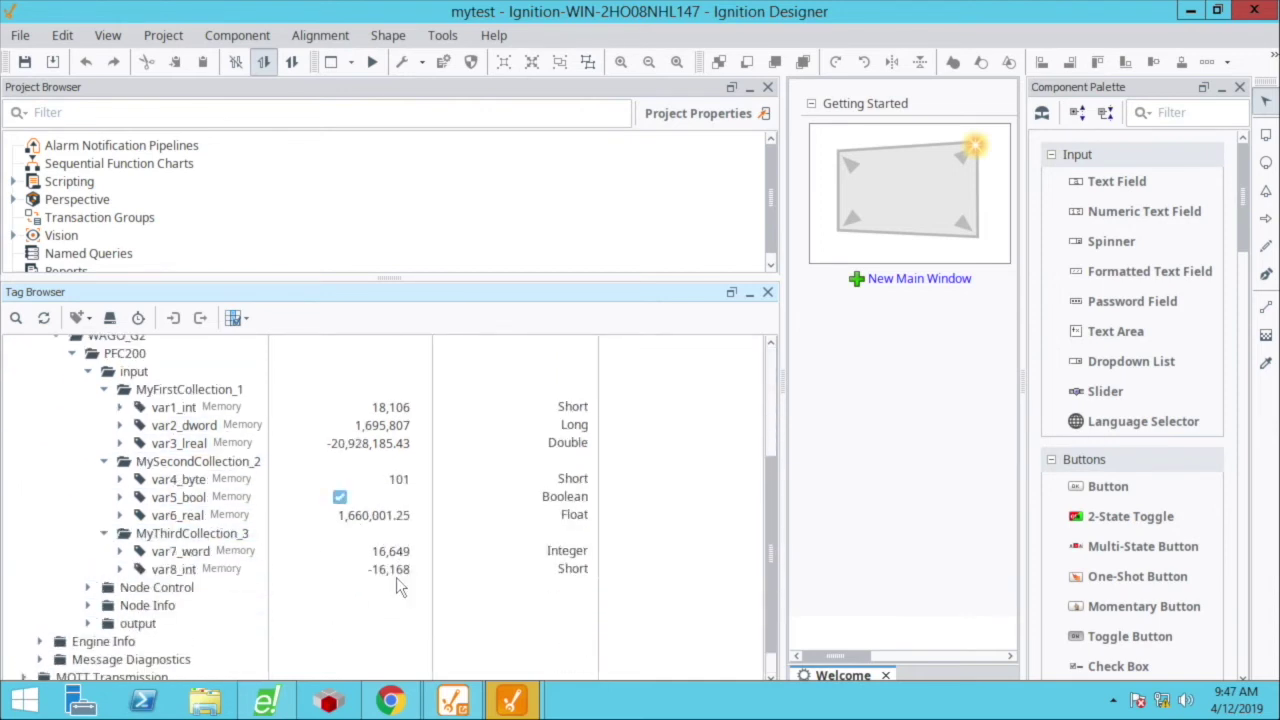
pyautogui.click(282, 702)
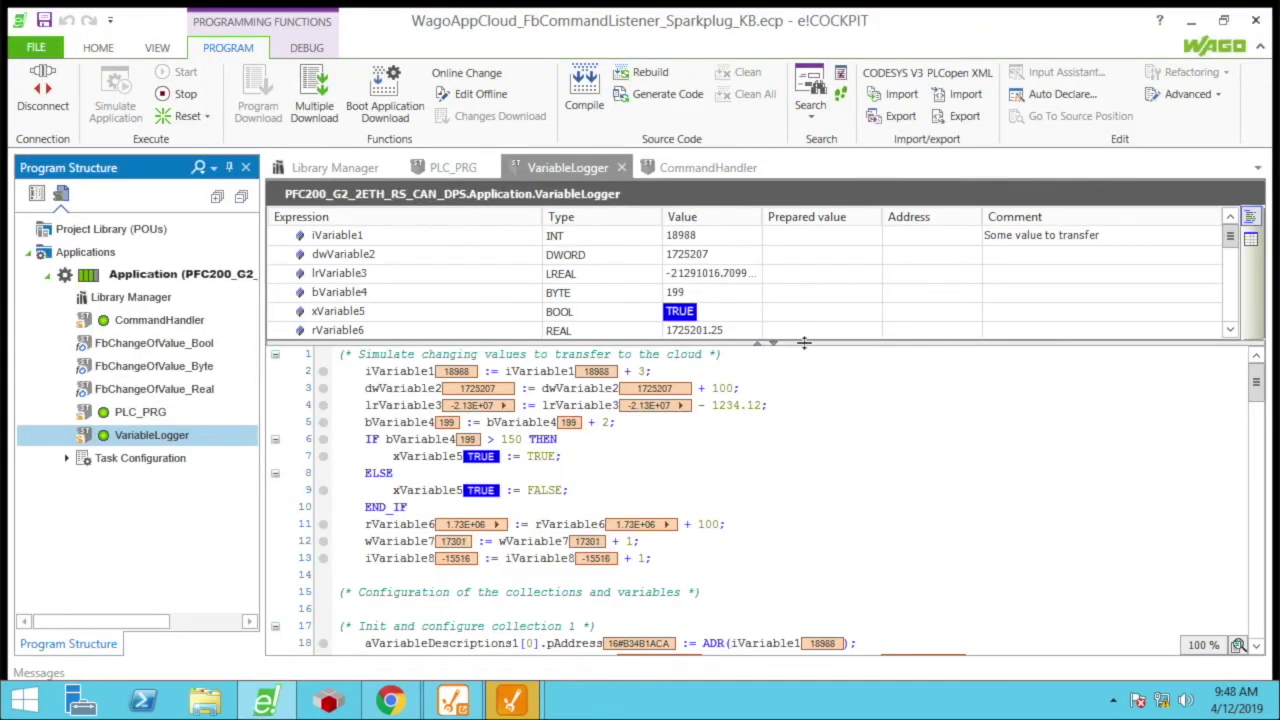
# Step: Enlarge the VariableLogger watch table and expand aCollections into its three entries
pyautogui.moveTo(767, 342); pyautogui.dragTo(812, 478)
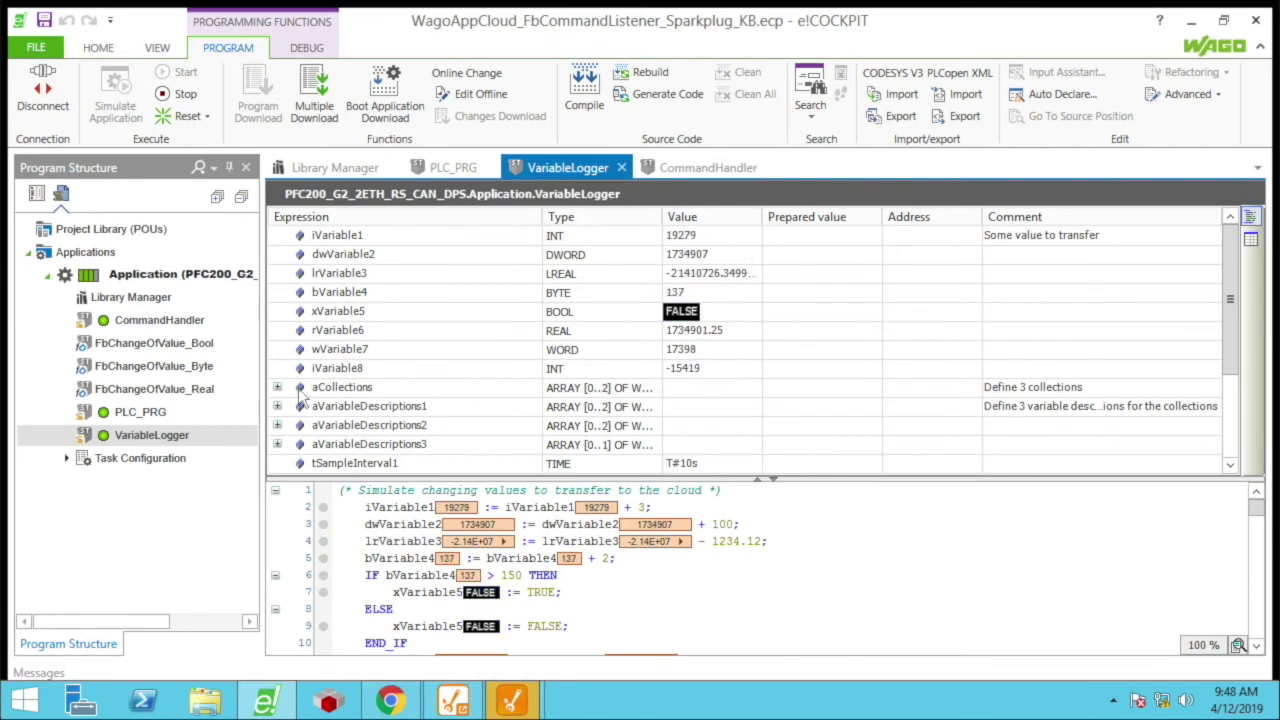
pyautogui.click(277, 387)
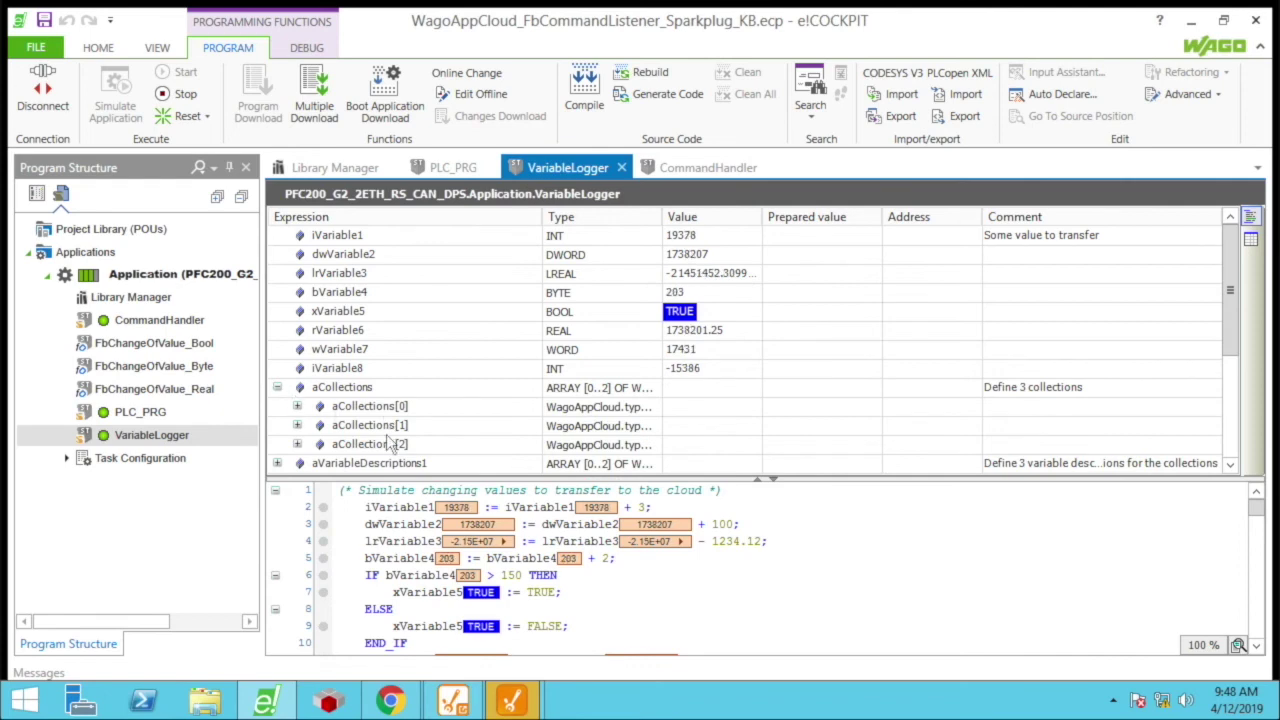